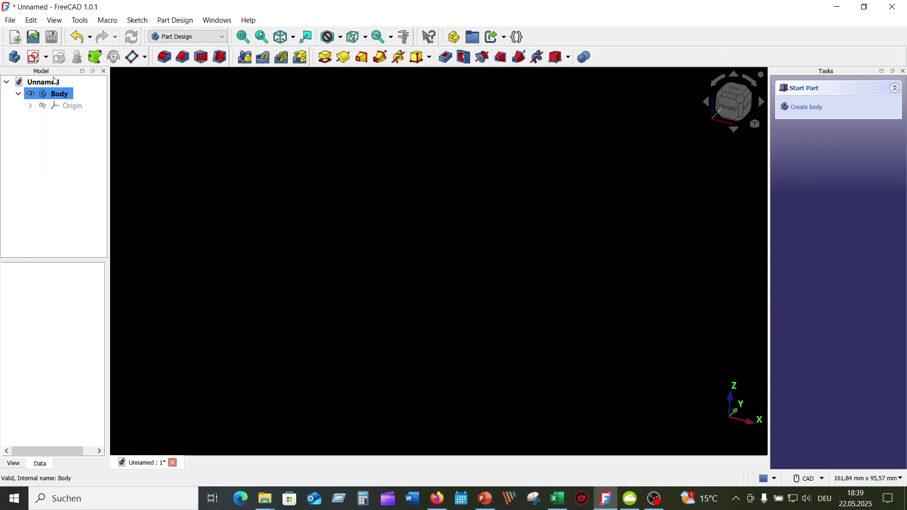
Step: Create a new sketch attached to the XZ plane and pan the origin down-left
click(34, 58)
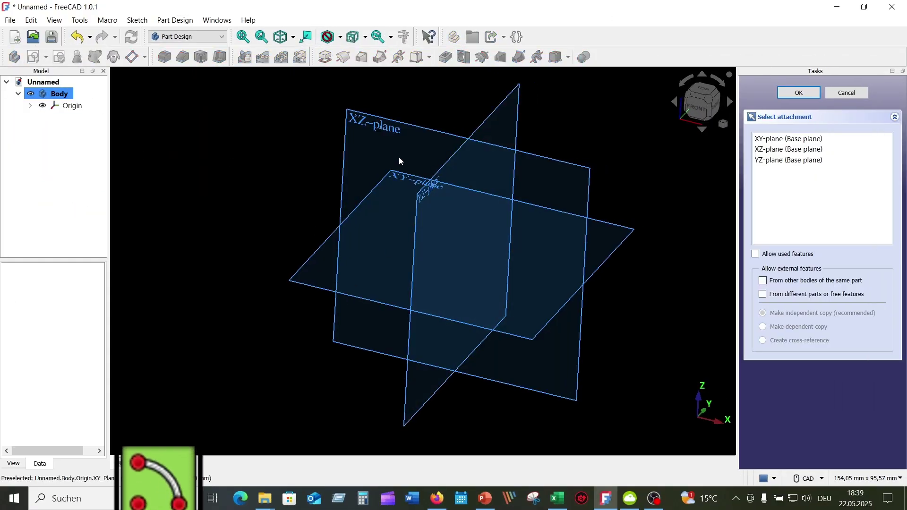
click(385, 125)
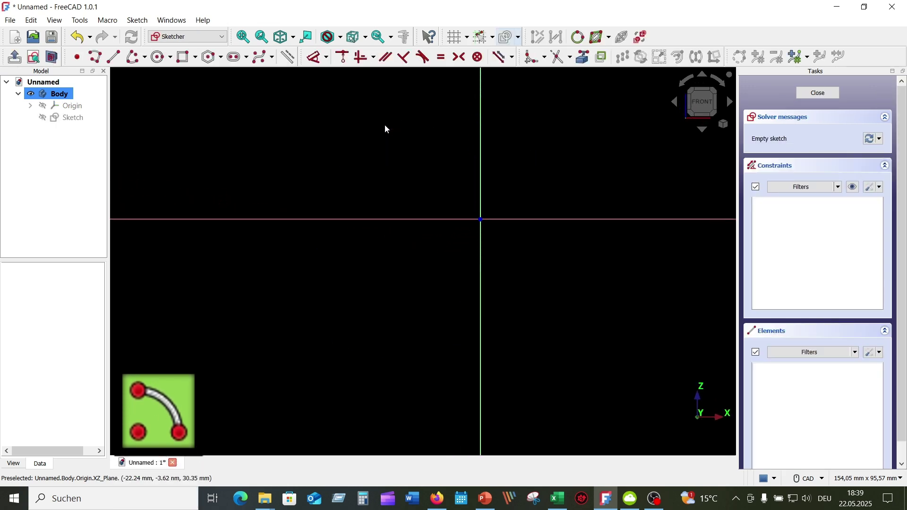
middle_drag(433, 257, 366, 287)
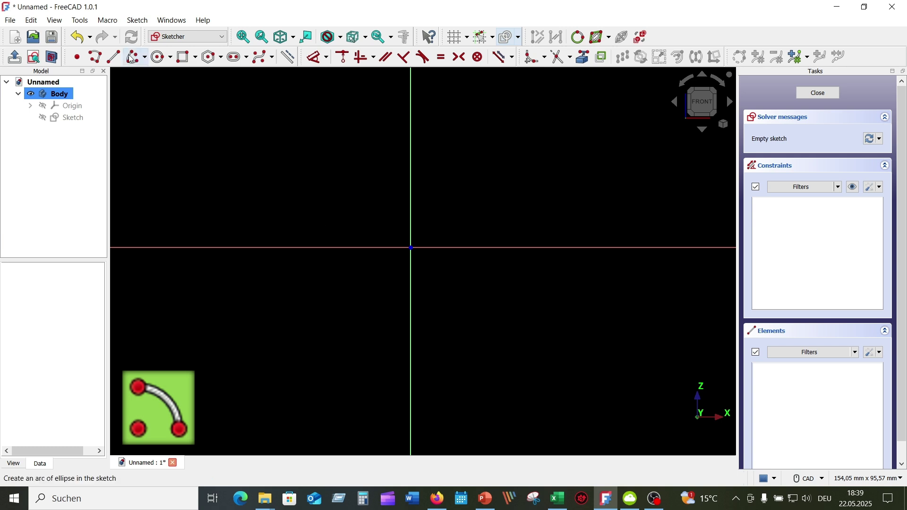
Step: Draw a centre-point arc above the horizontal axis, left of the vertical axis, from the arc dropdown
click(145, 58)
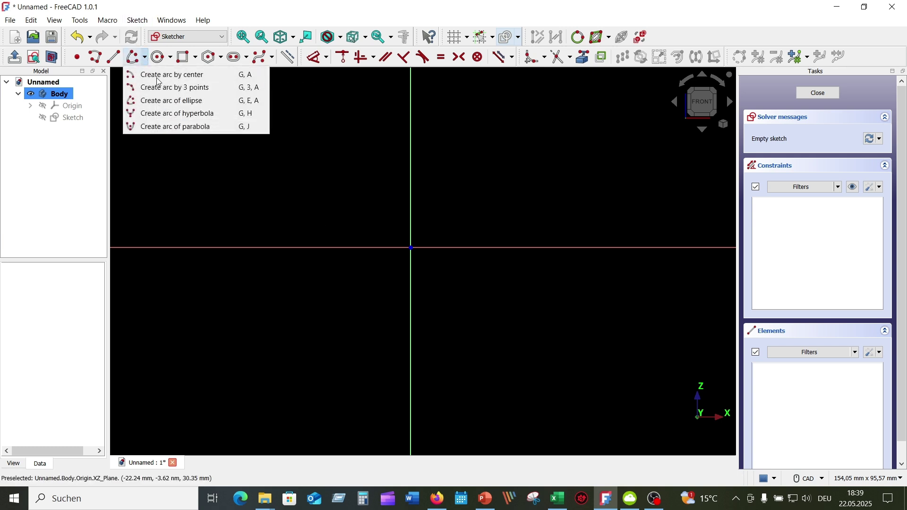
click(158, 74)
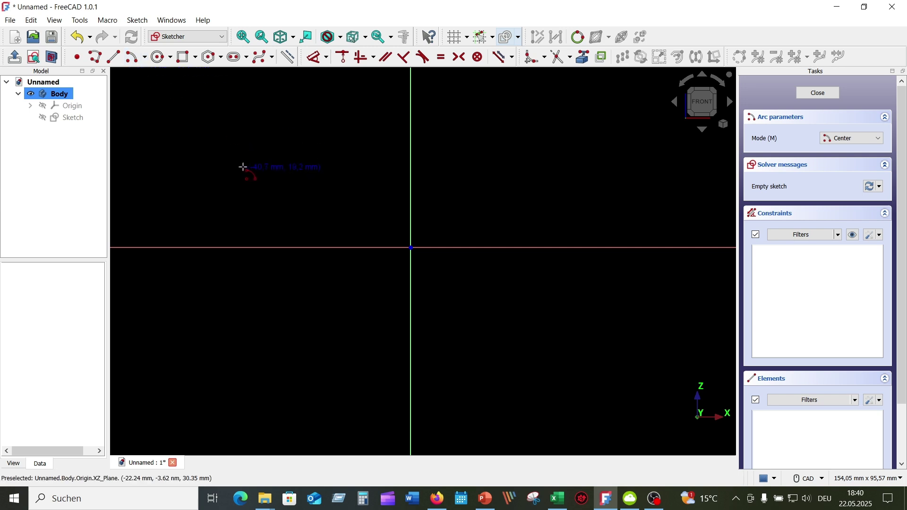
click(319, 192)
click(240, 205)
click(319, 114)
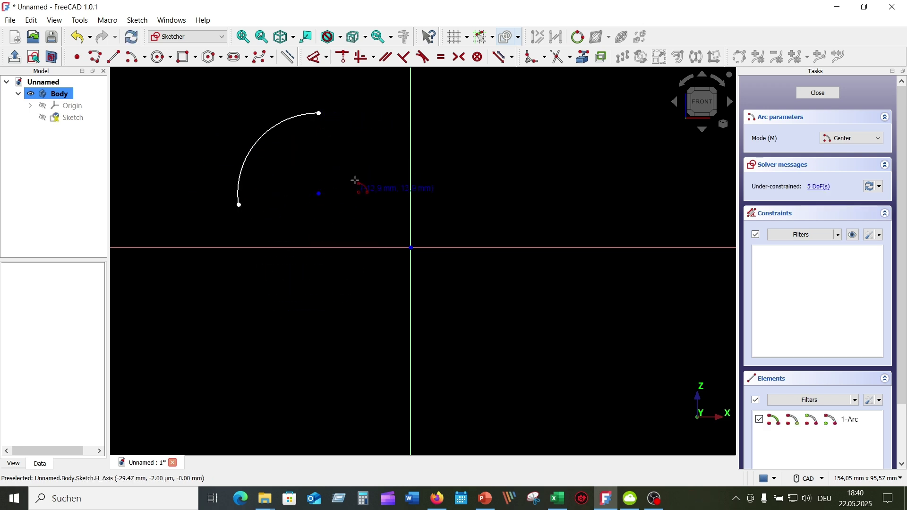
right_click(352, 160)
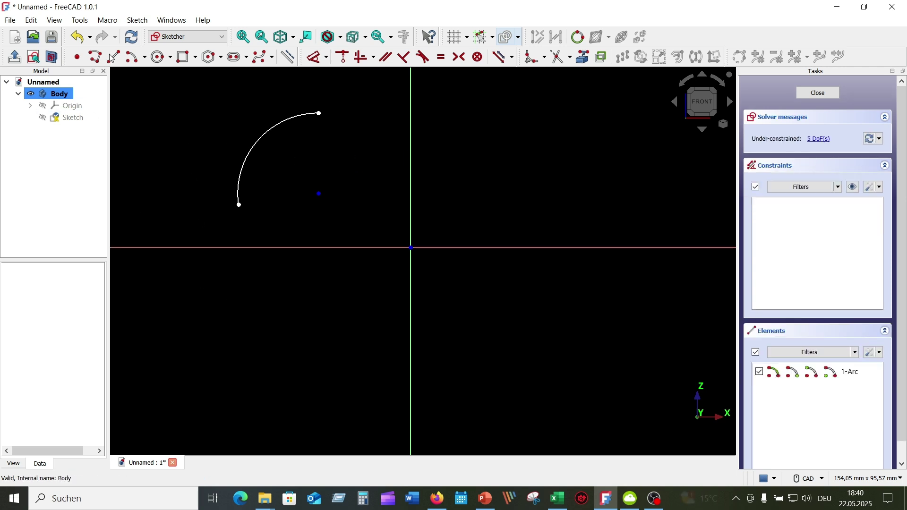
Step: Draw a second centre-point arc below the horizontal axis via Sketch > Sketcher geometries
click(138, 20)
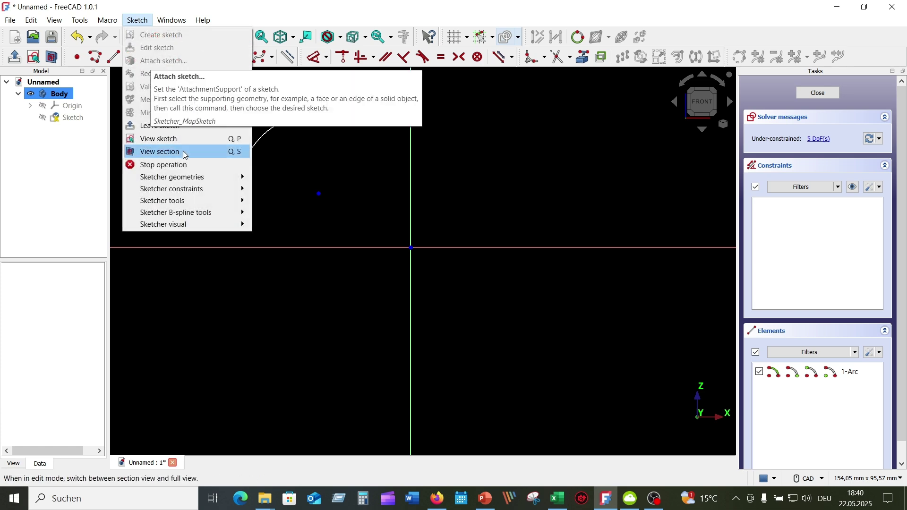
mouse_move(194, 179)
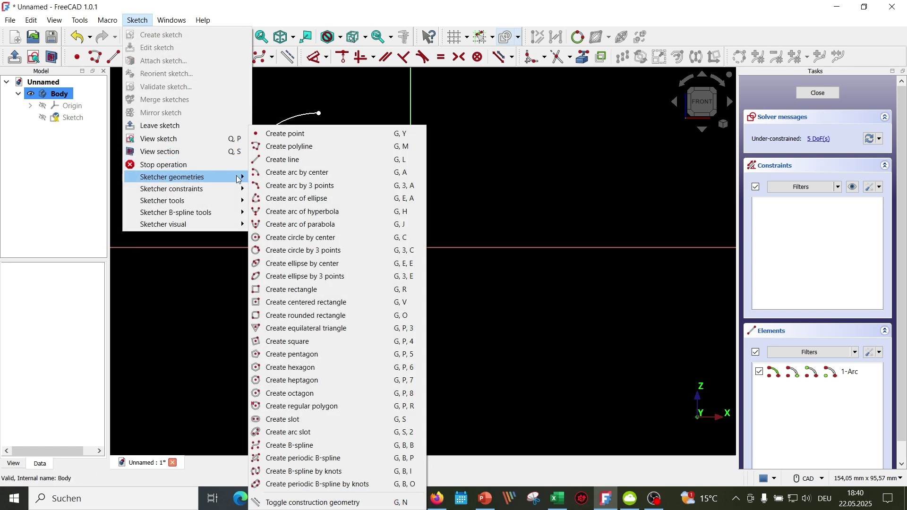
click(287, 173)
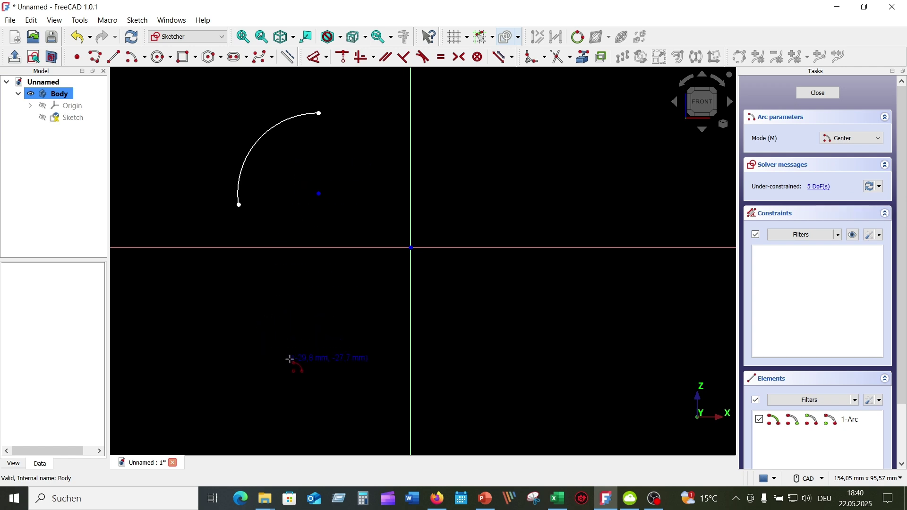
click(320, 353)
click(381, 353)
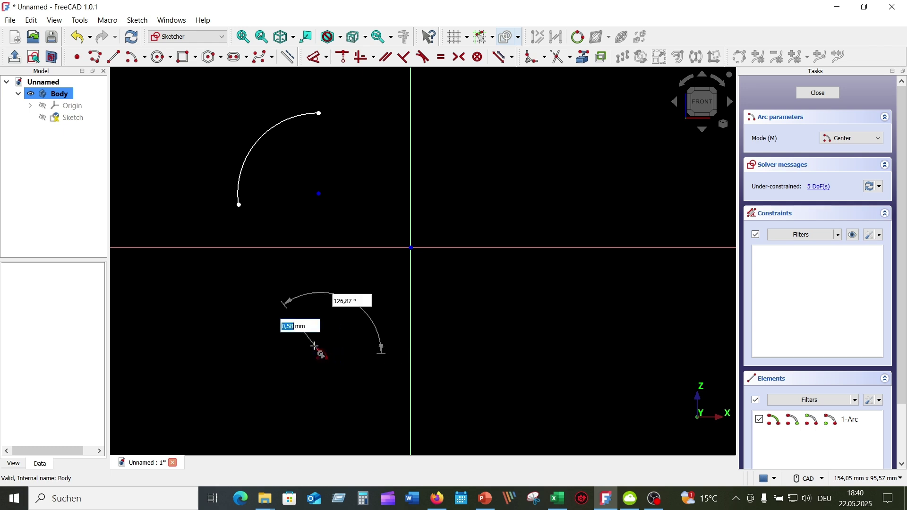
click(250, 374)
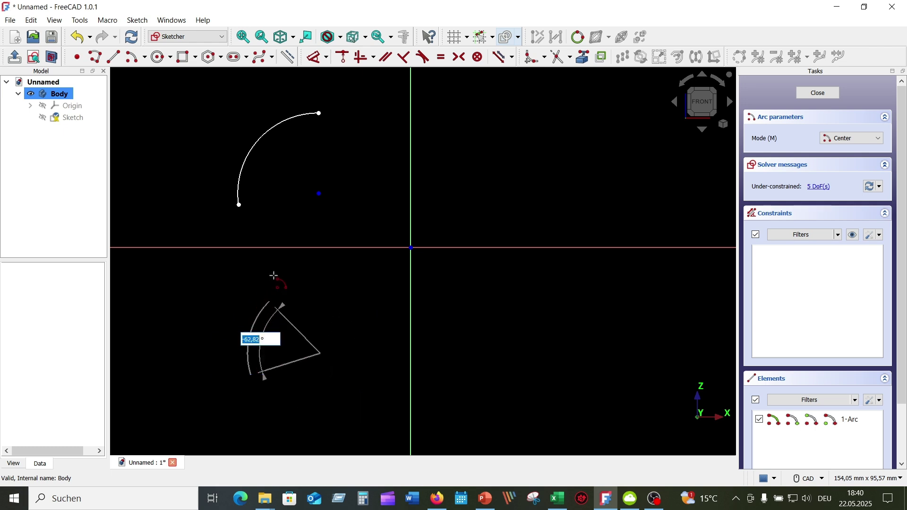
click(290, 270)
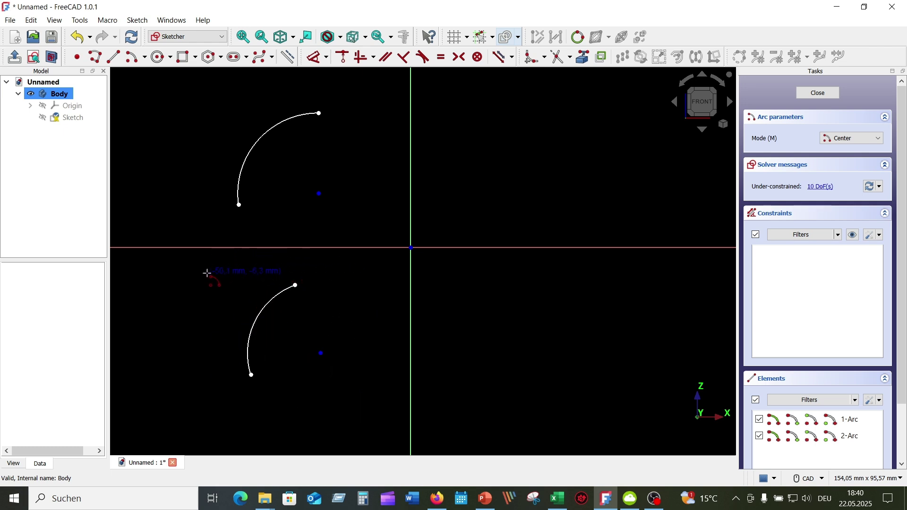
key(Escape)
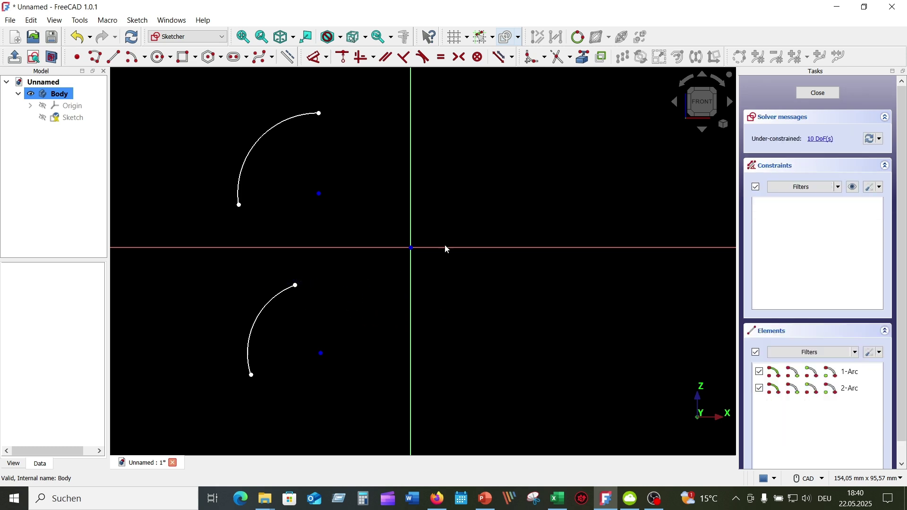
Step: Draw a centre-point arc in the upper-right quadrant using the right-click menu
right_click(510, 141)
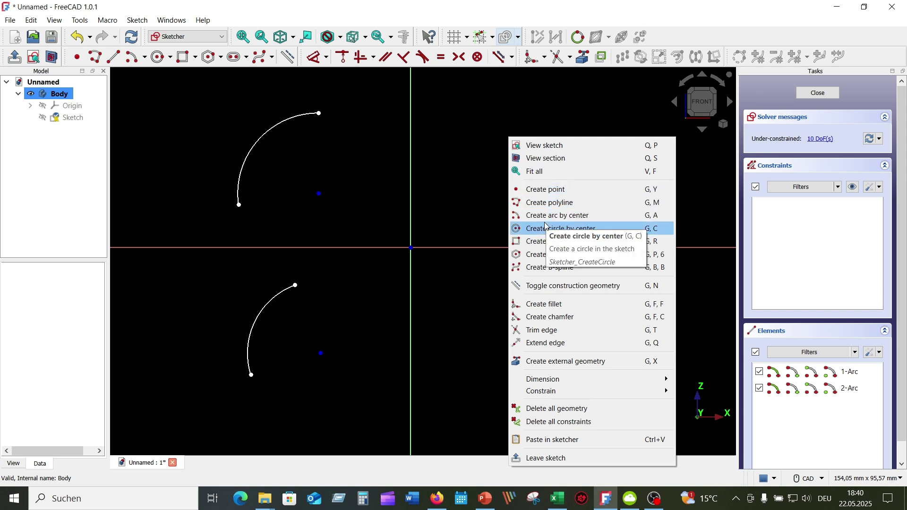
click(544, 216)
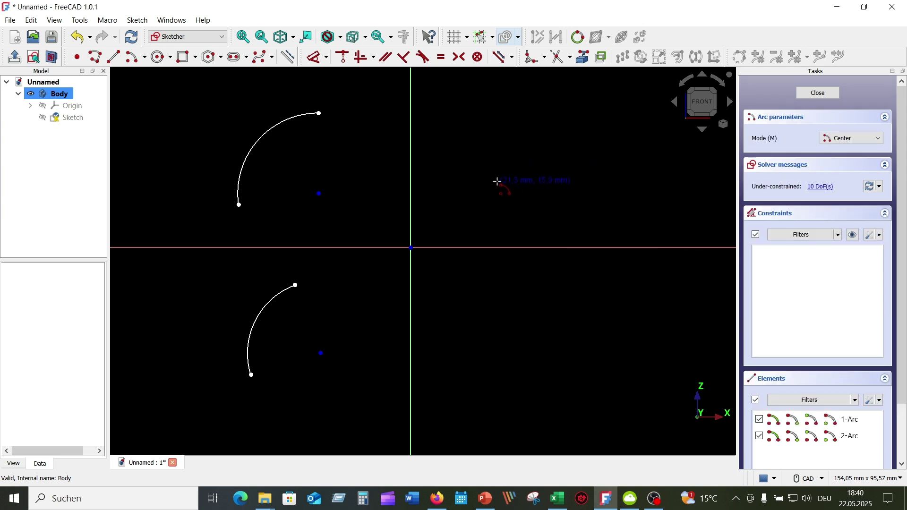
click(487, 182)
click(502, 110)
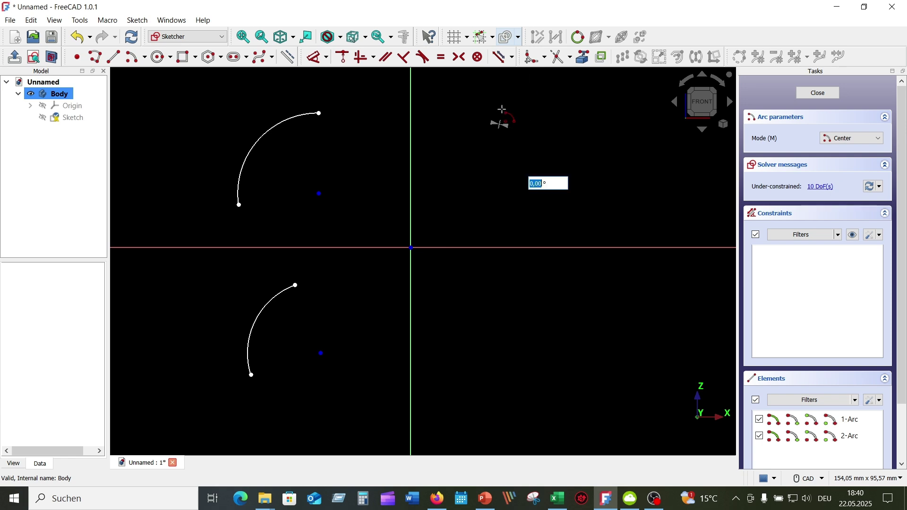
click(574, 202)
right_click(620, 176)
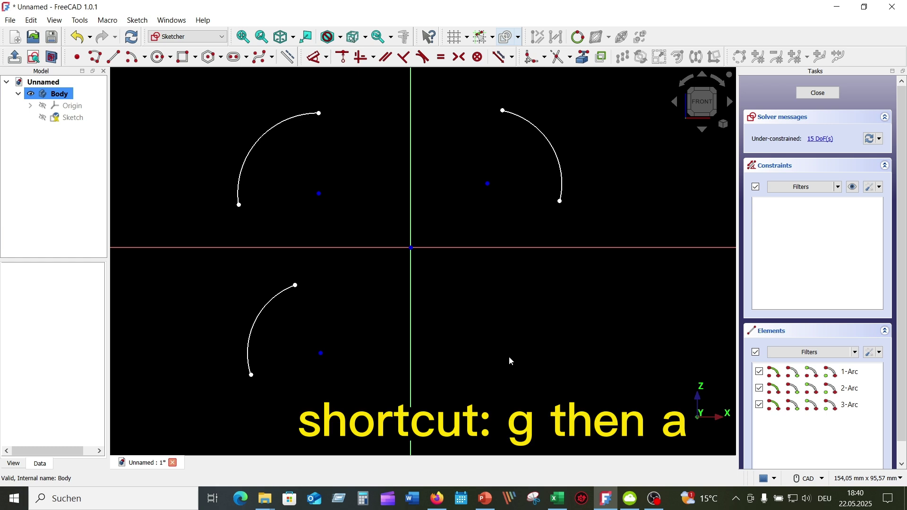
Step: Draw a fourth centre-point arc in the lower-right quadrant with the G, A shortcut
key(g)
key(a)
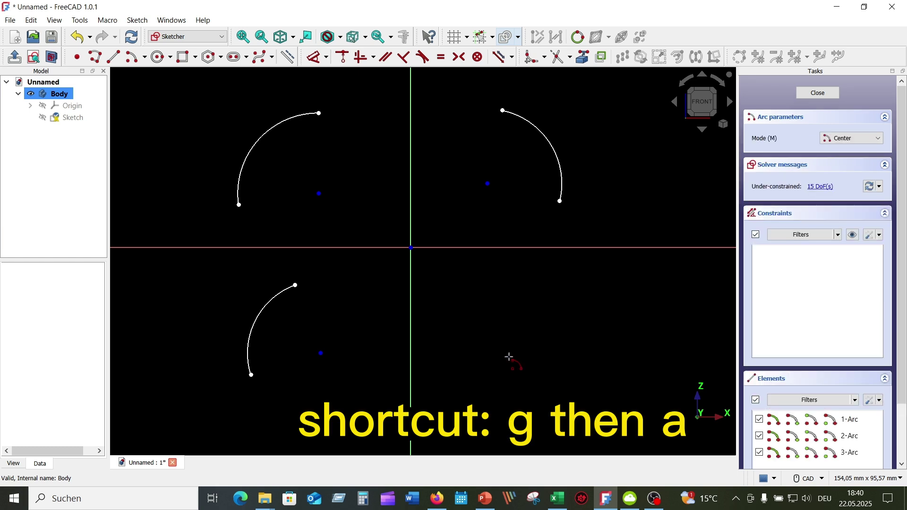
click(476, 353)
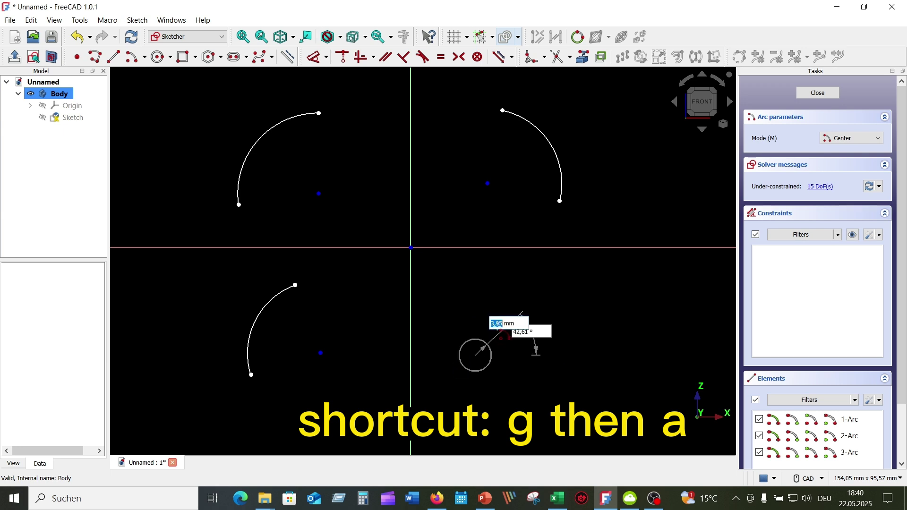
click(481, 287)
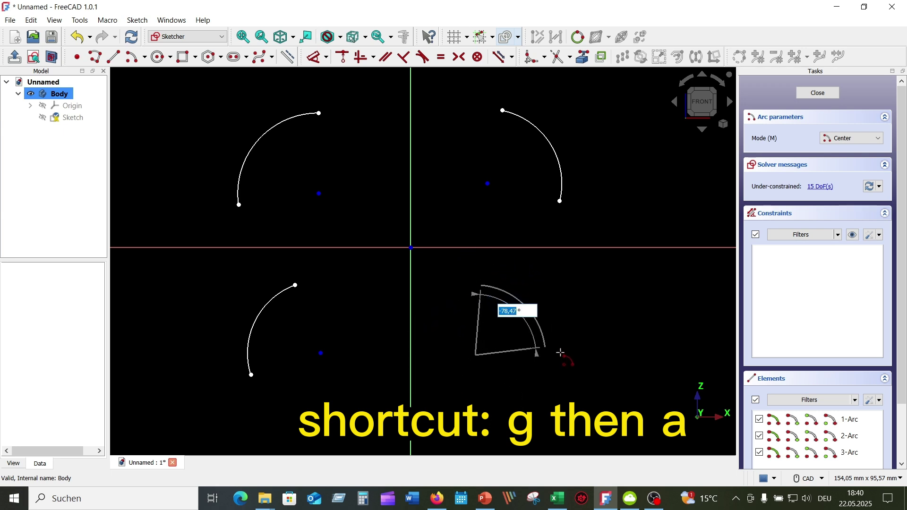
click(557, 361)
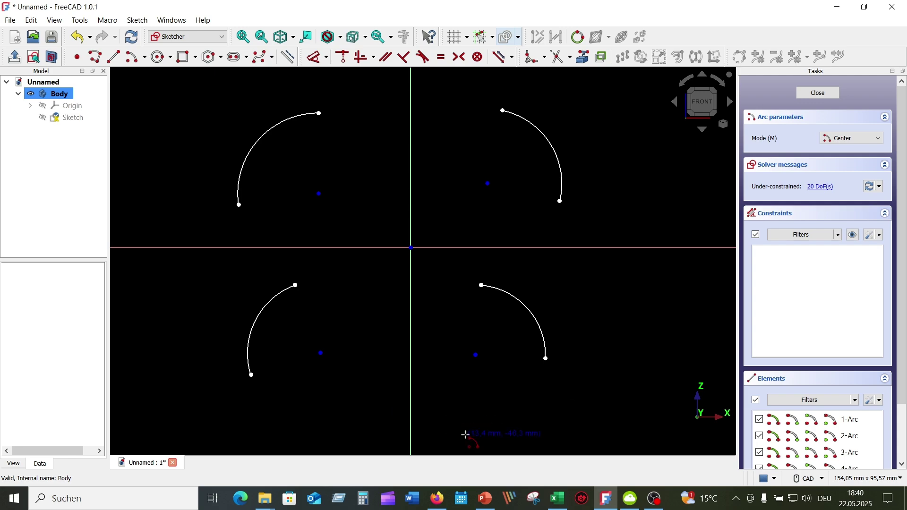
key(Escape)
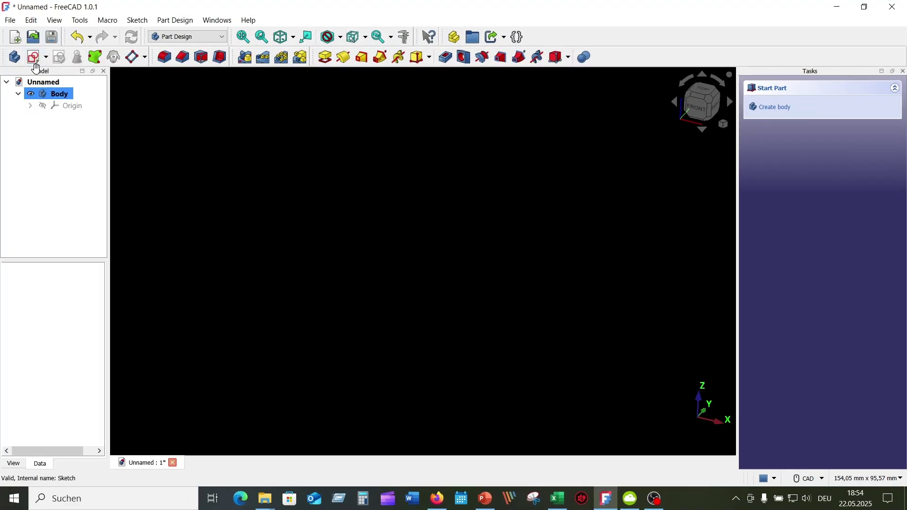
Step: Create a new sketch on the XZ plane and pan the origin down-left
click(35, 57)
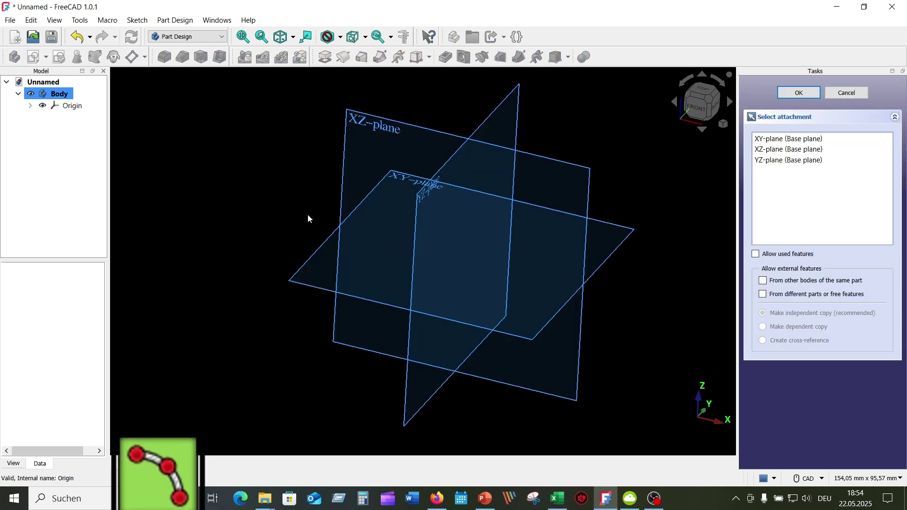
click(393, 128)
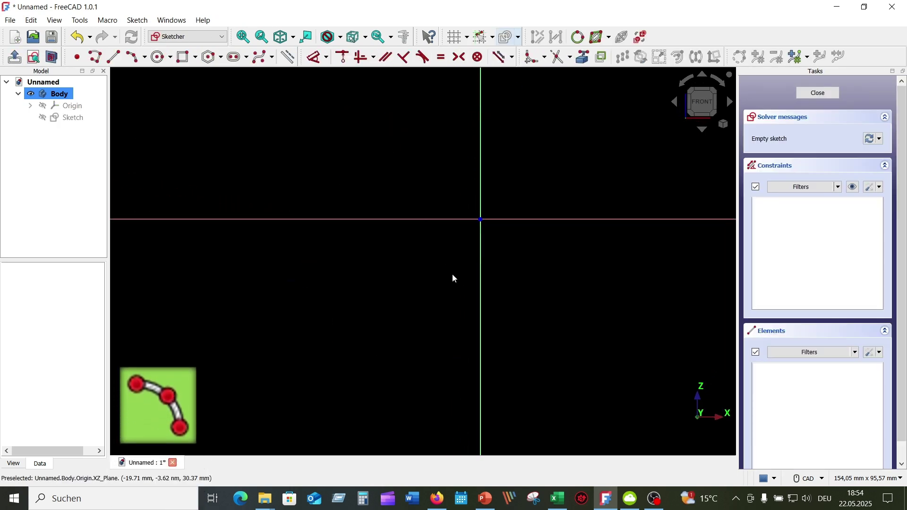
middle_drag(449, 283, 381, 327)
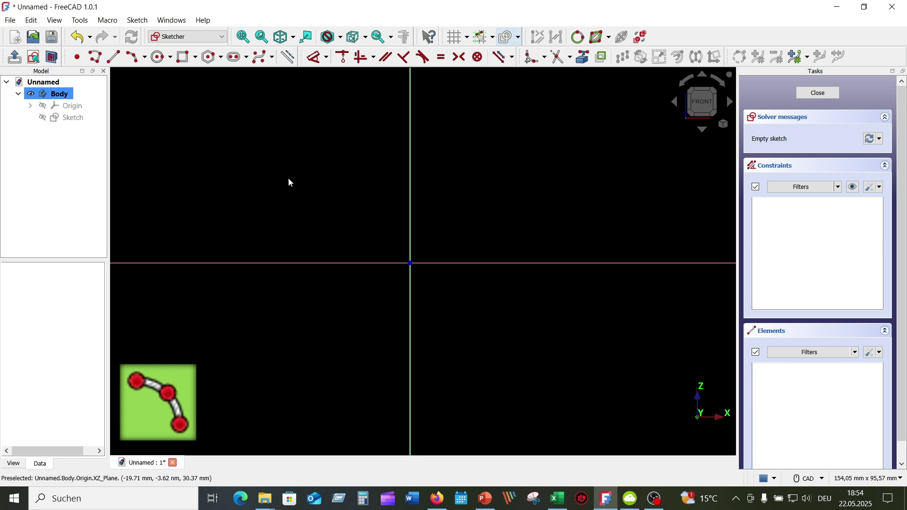
Step: Draw a three-point arc above the horizontal axis, left of the vertical axis
click(145, 57)
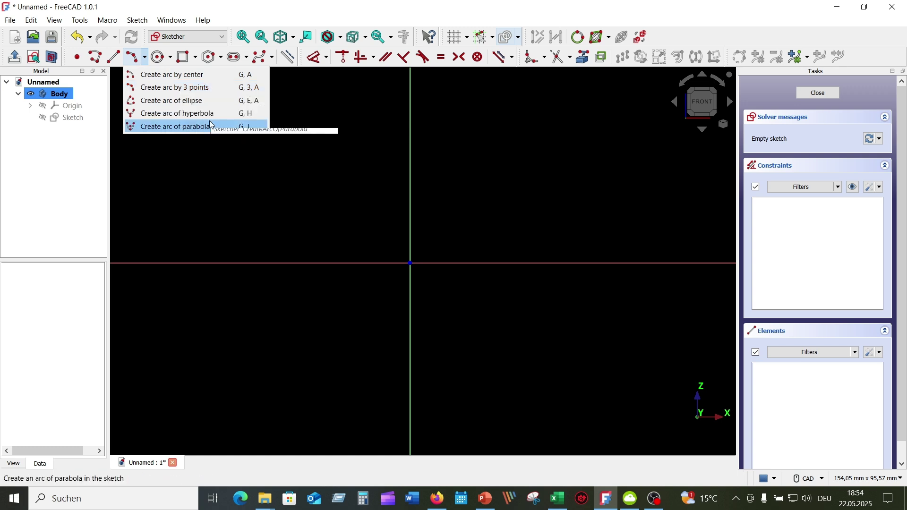
click(183, 89)
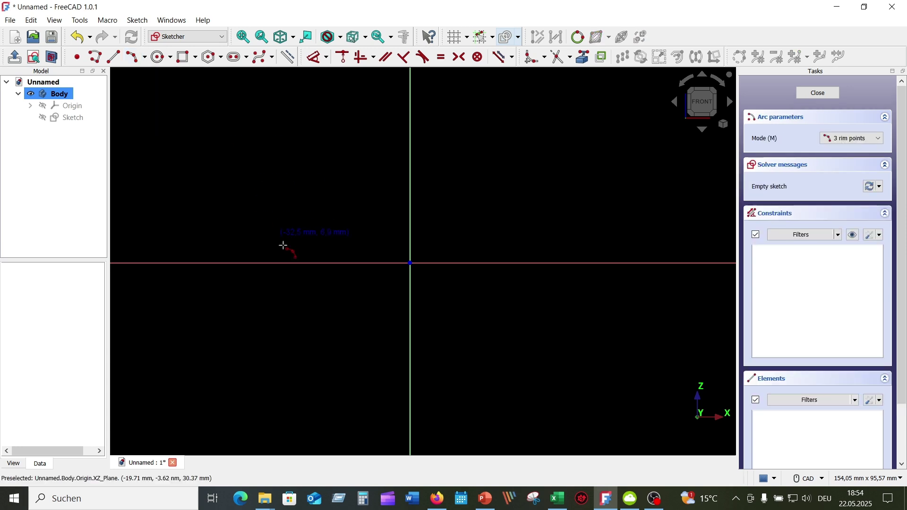
click(291, 221)
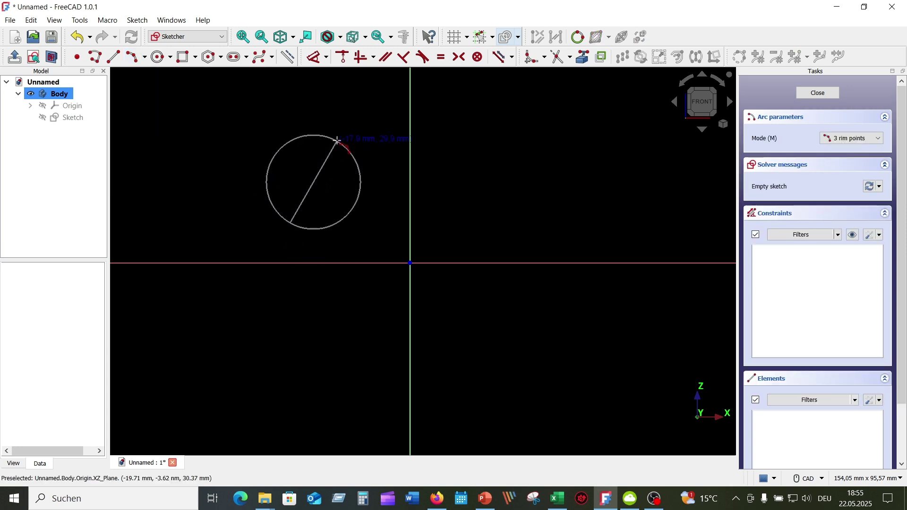
click(343, 136)
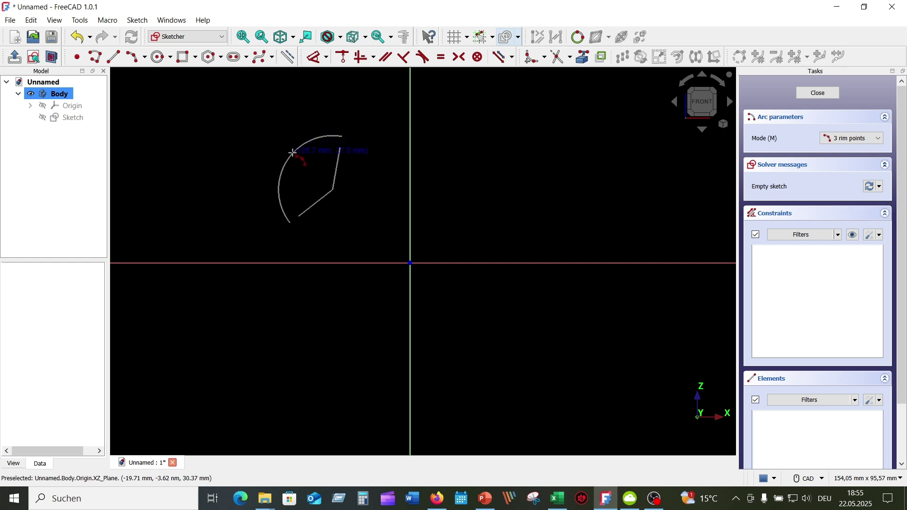
click(298, 174)
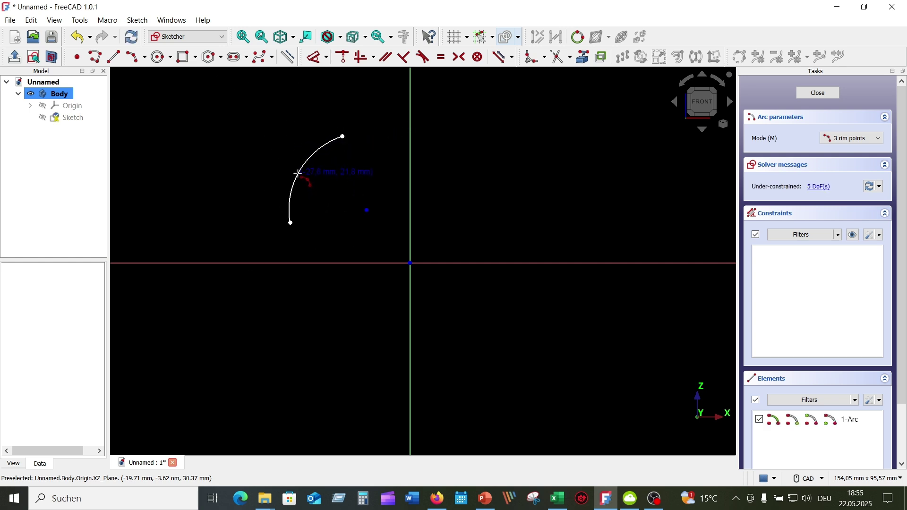
right_click(217, 159)
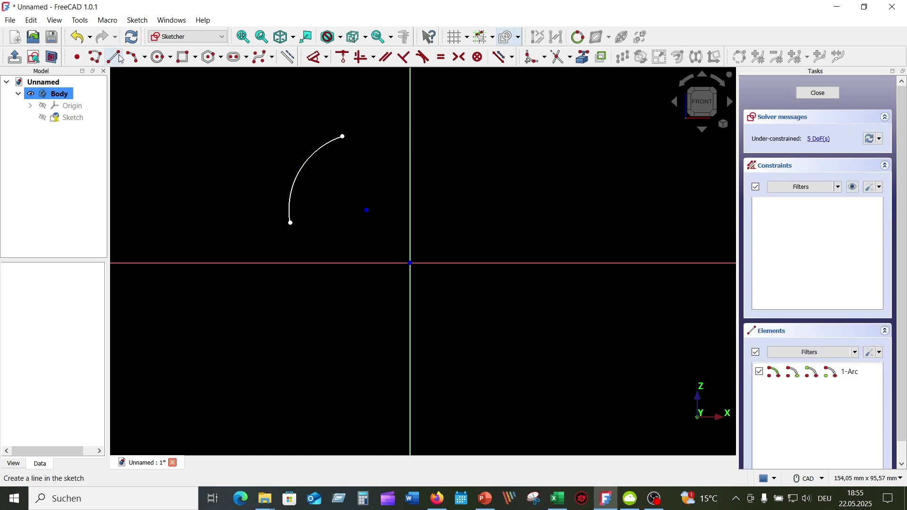
click(138, 21)
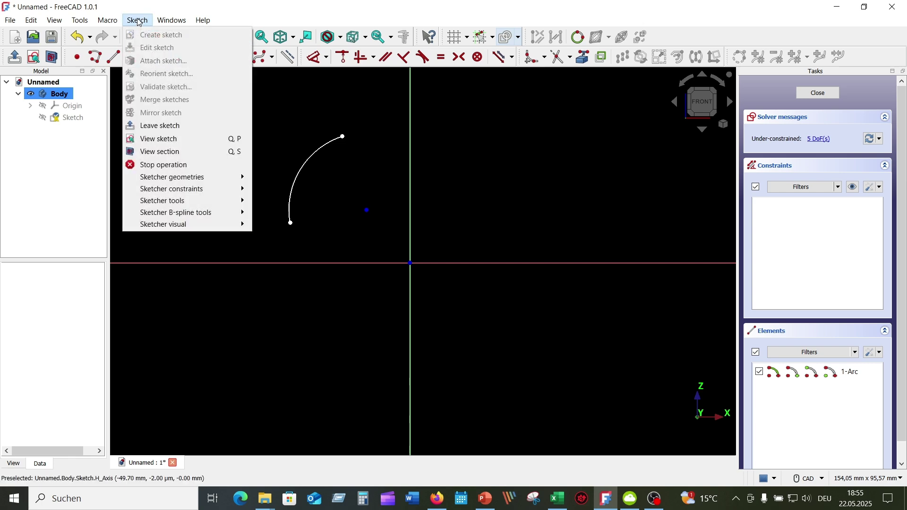
mouse_move(188, 177)
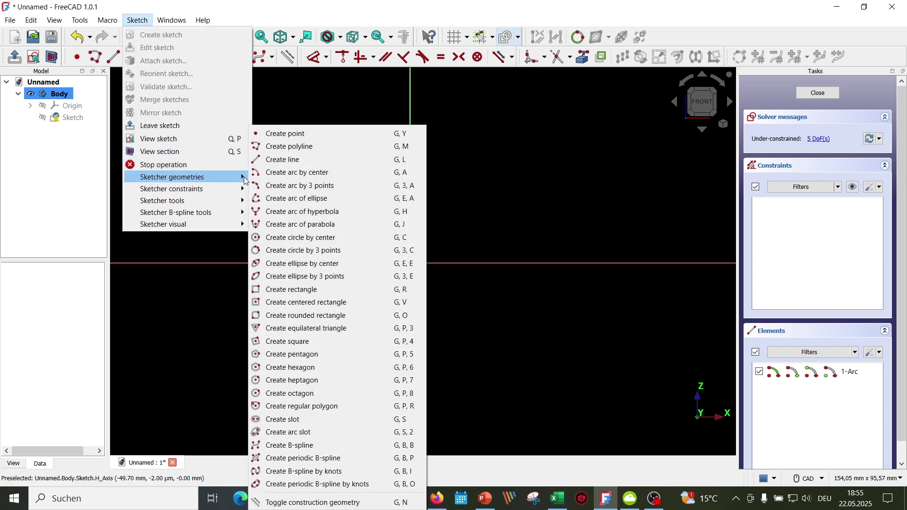
Step: Draw a second three-point arc below the horizontal axis via the Sketch menu
click(293, 190)
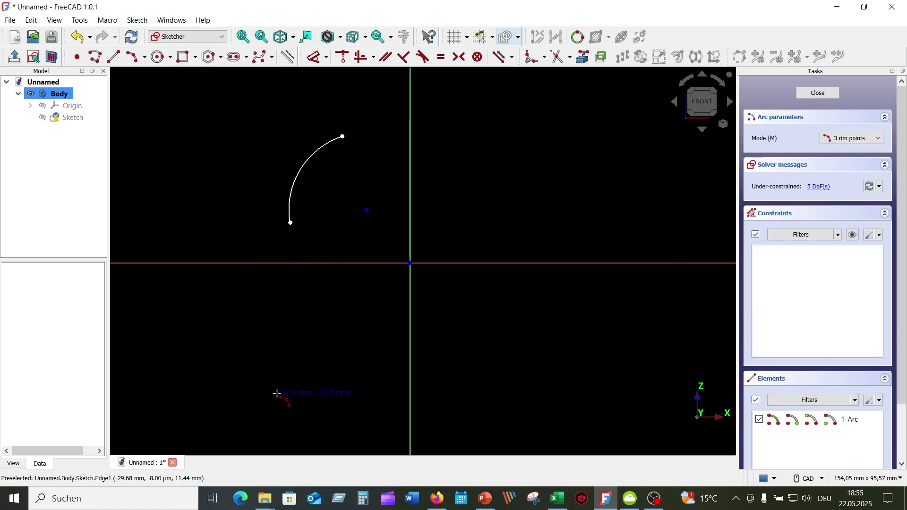
click(293, 387)
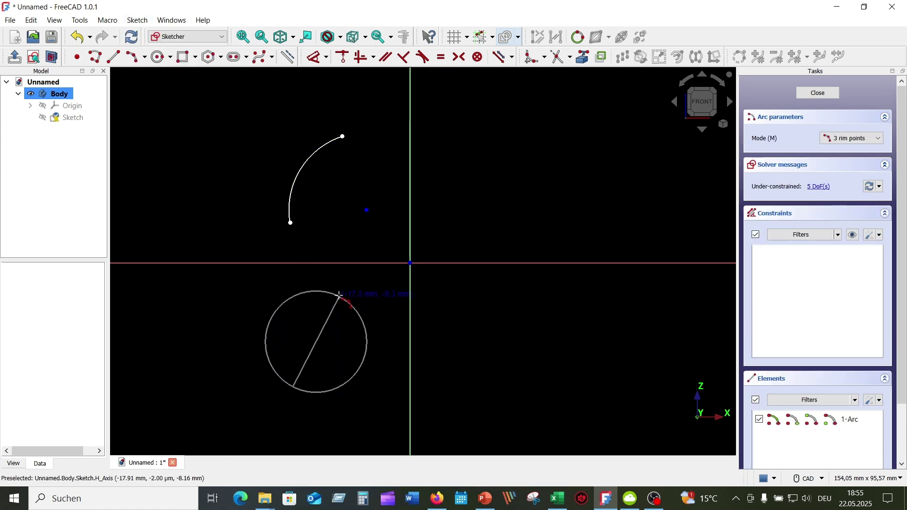
click(338, 300)
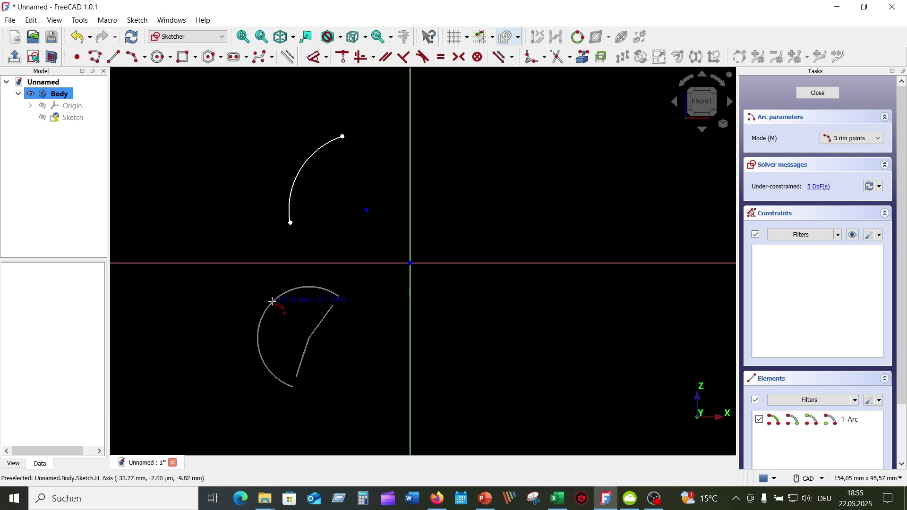
click(272, 300)
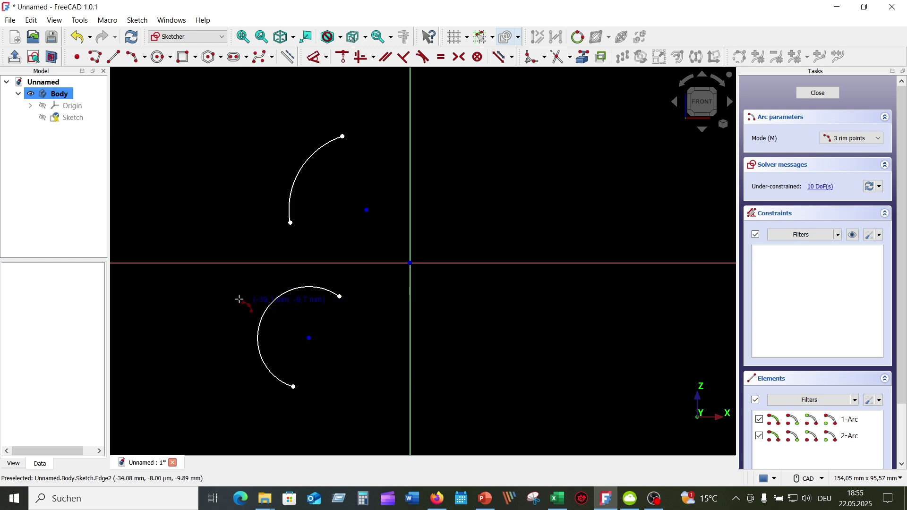
right_click(201, 295)
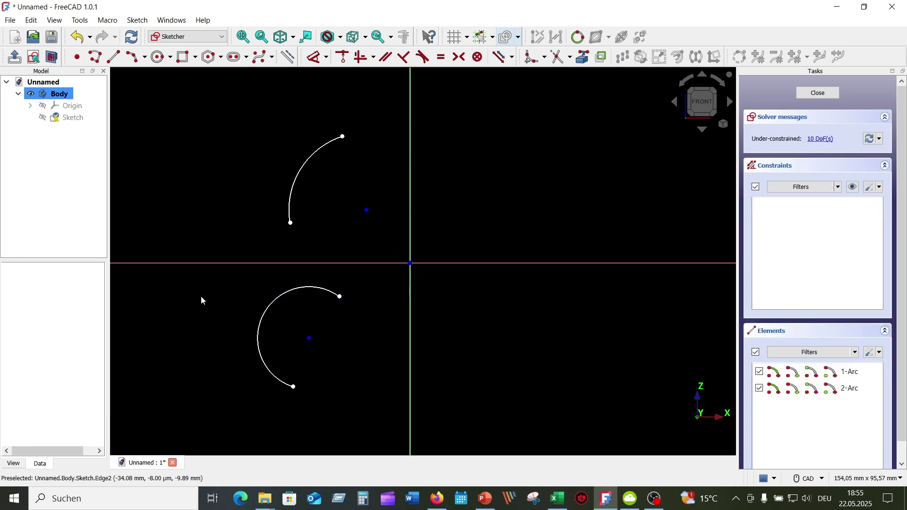
Step: Start a third three-point arc right of centre with the G, 3 shortcut, placing two points
right_click(519, 116)
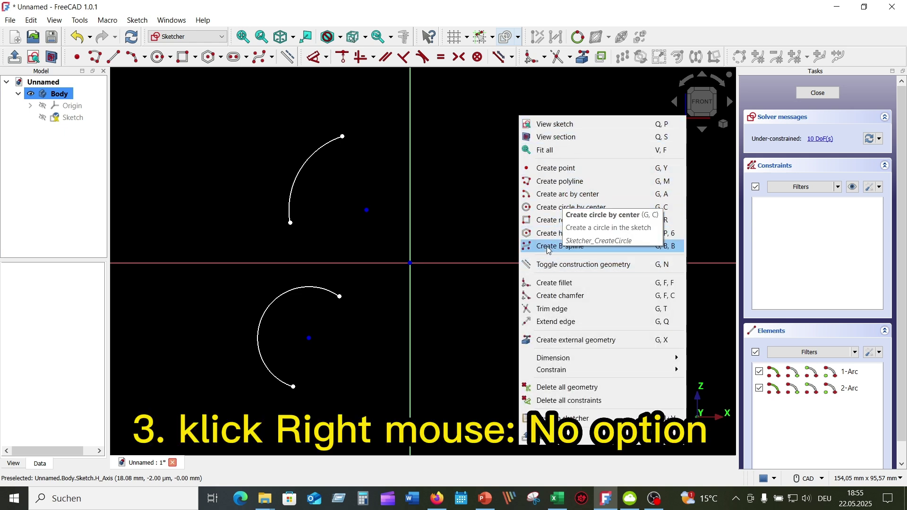
click(483, 180)
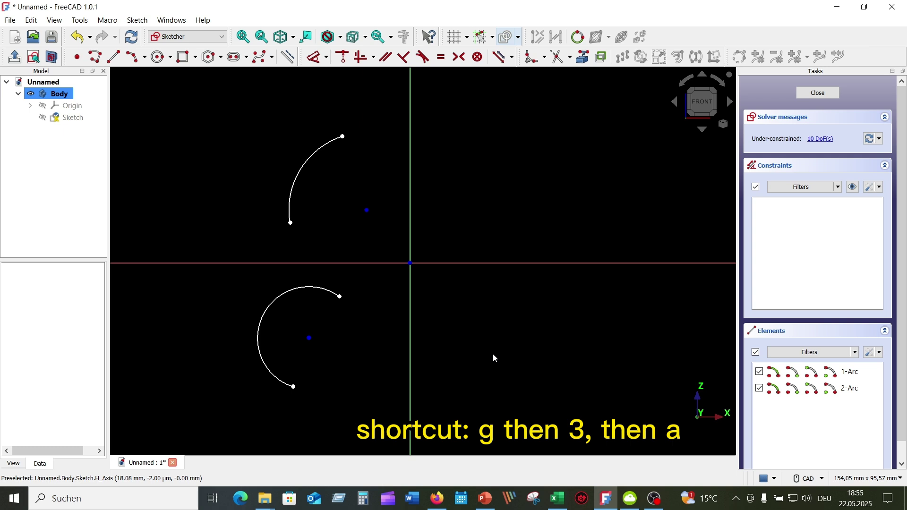
key(g)
key(3)
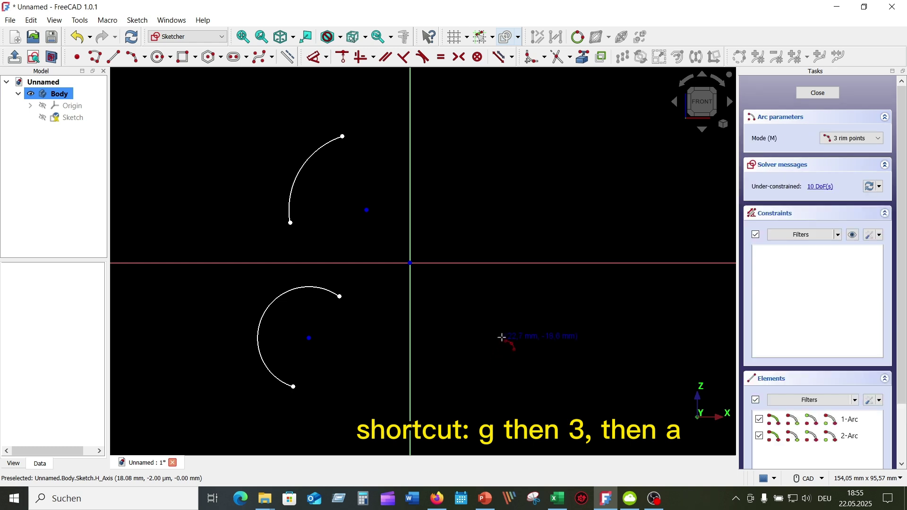
click(514, 295)
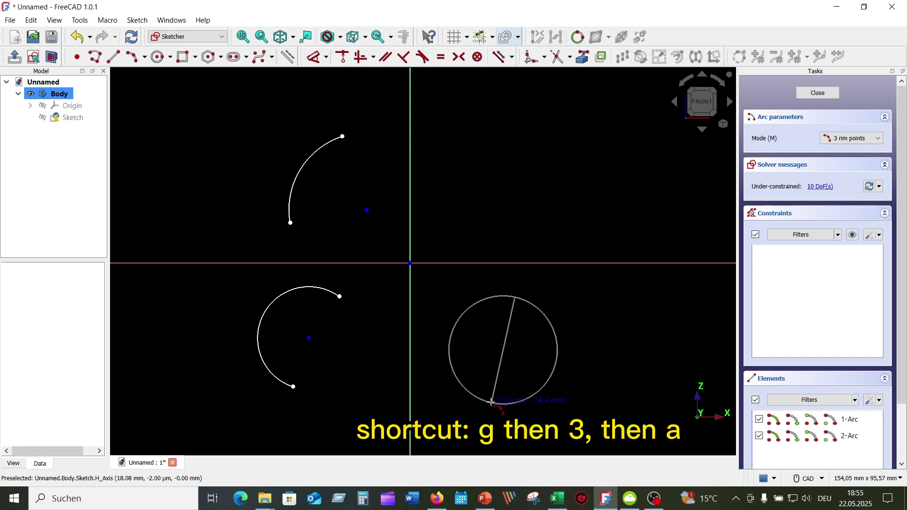
click(487, 407)
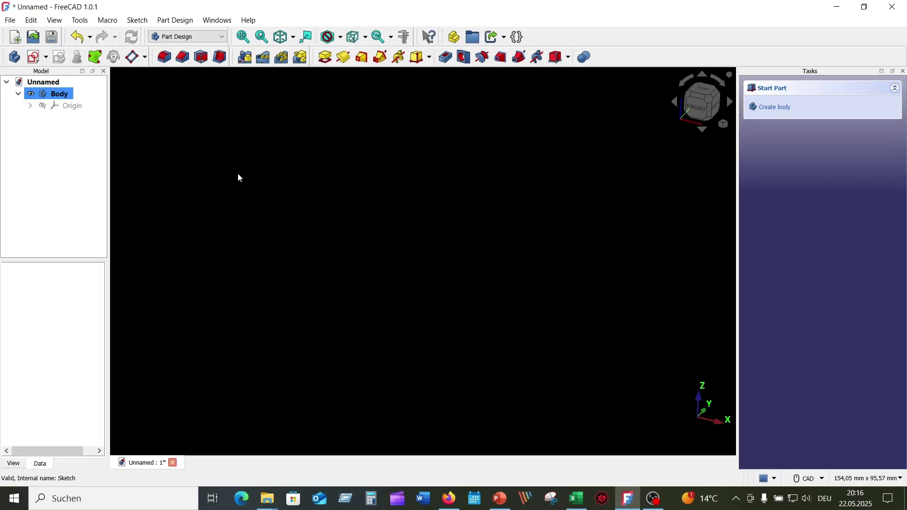
Step: Create a new sketch on the XZ plane and pan the origin aside
click(36, 59)
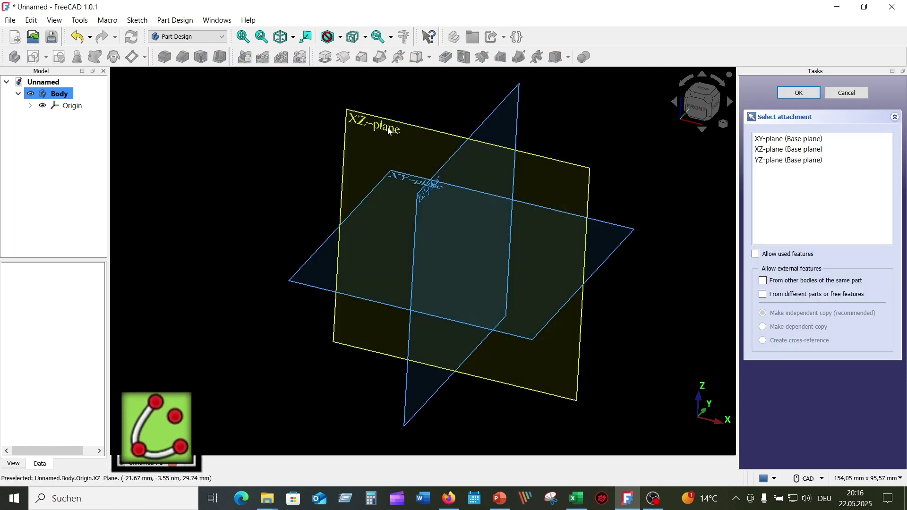
click(387, 130)
middle_drag(442, 273, 385, 335)
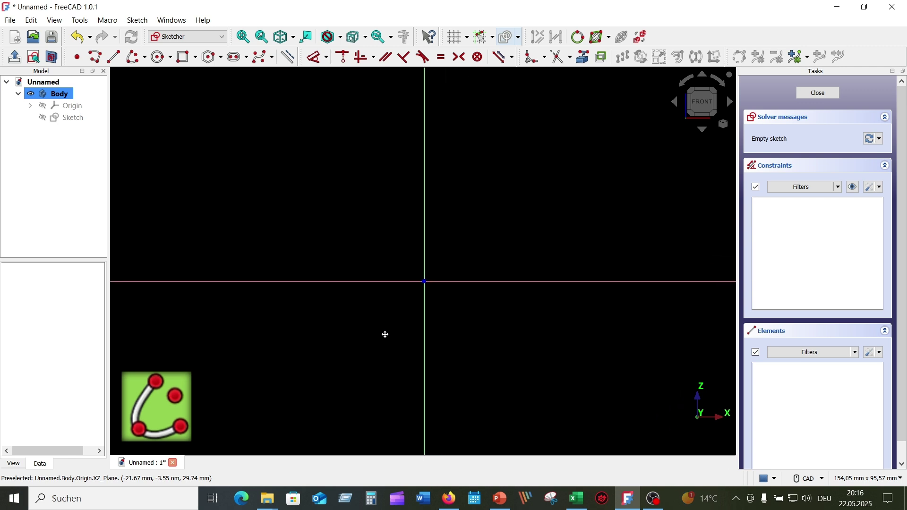
Step: Draw an arc of ellipse above-left of the origin, then zoom out and recentre it
click(146, 57)
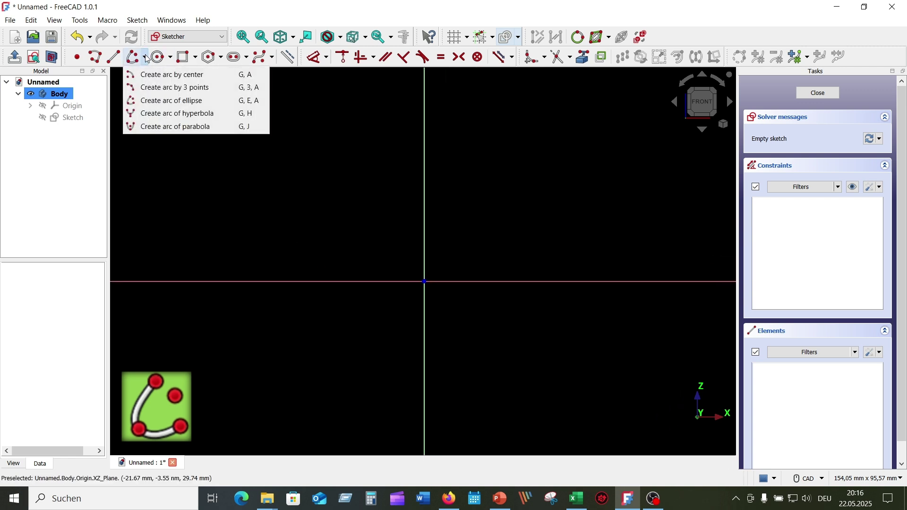
click(173, 101)
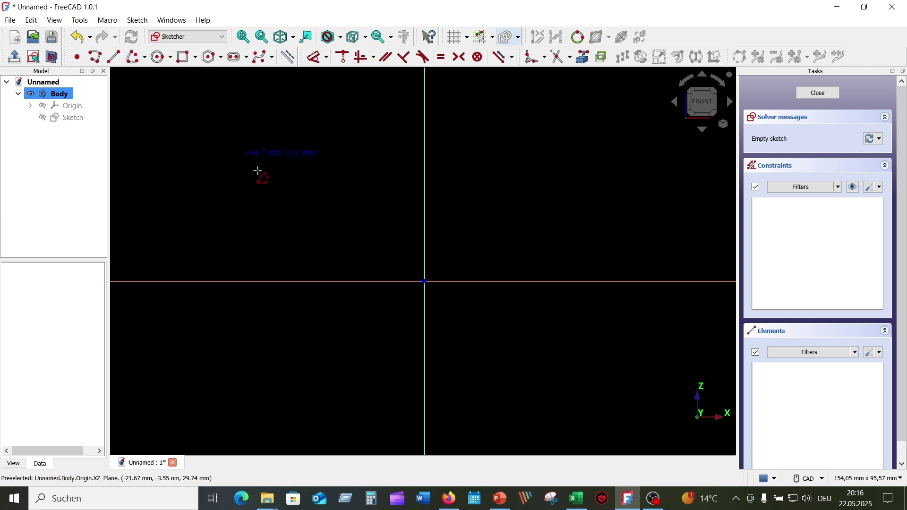
click(285, 189)
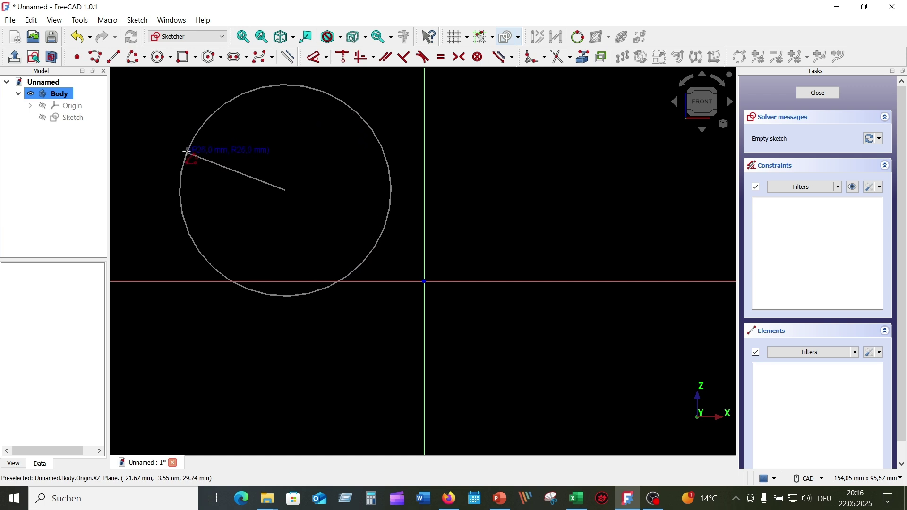
click(187, 152)
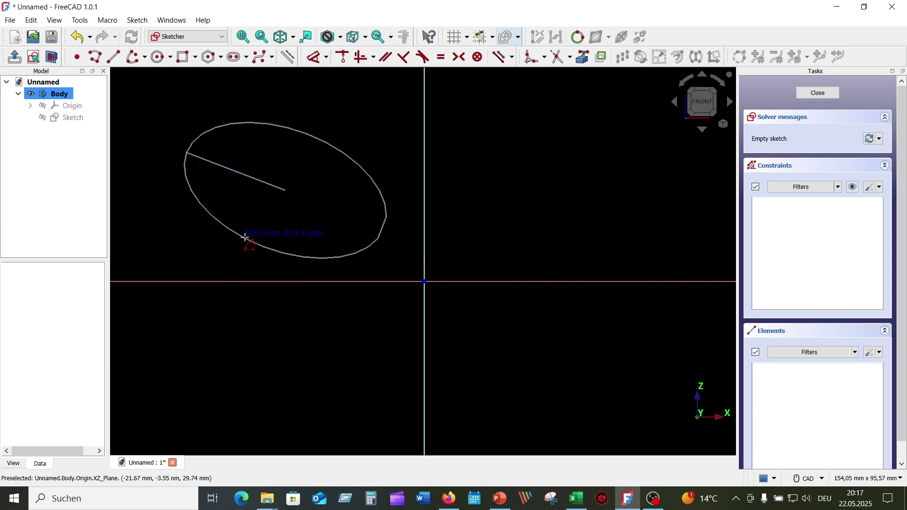
click(257, 250)
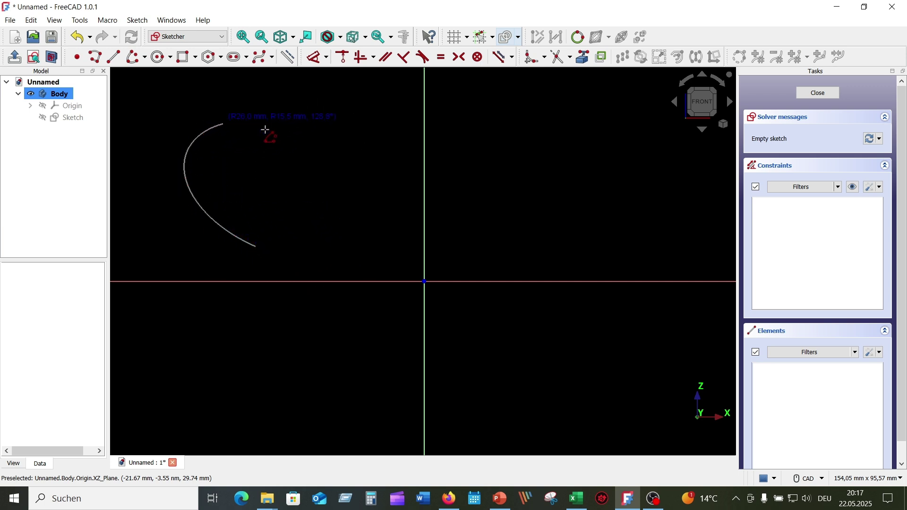
click(314, 155)
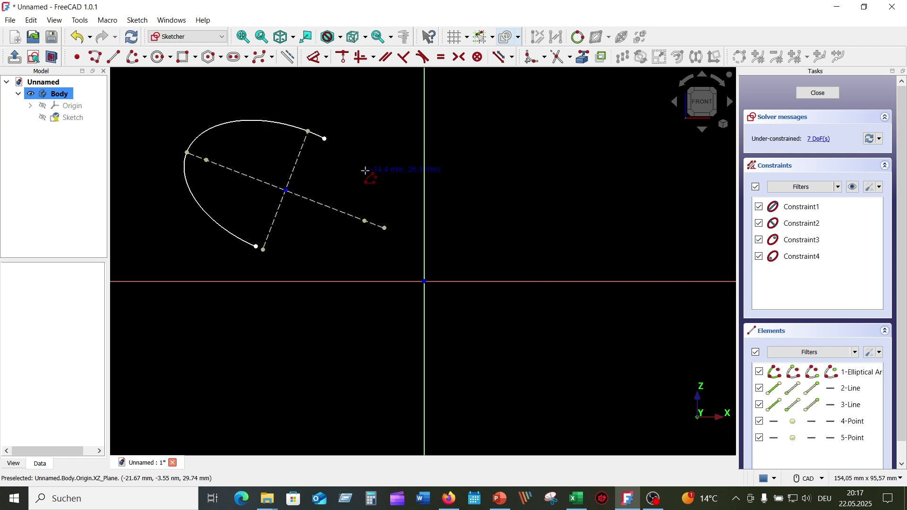
scroll(332, 361, down, 1)
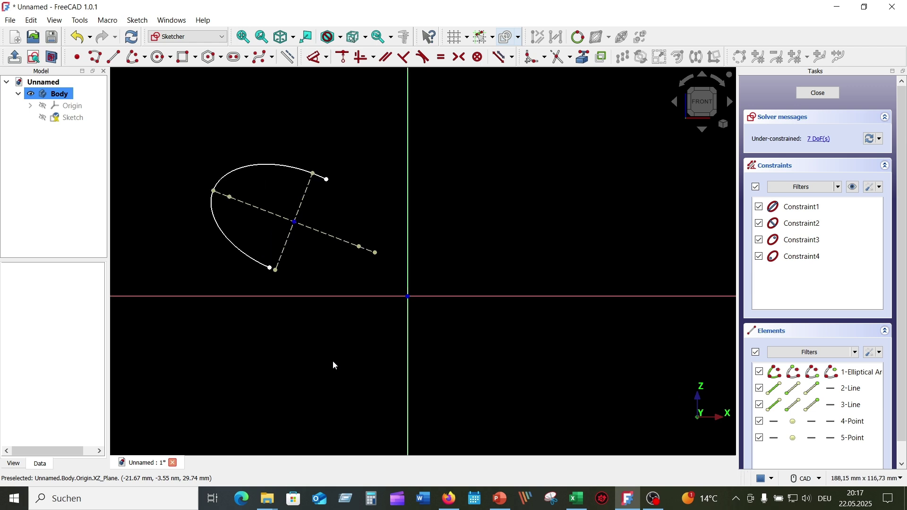
middle_drag(333, 359, 334, 318)
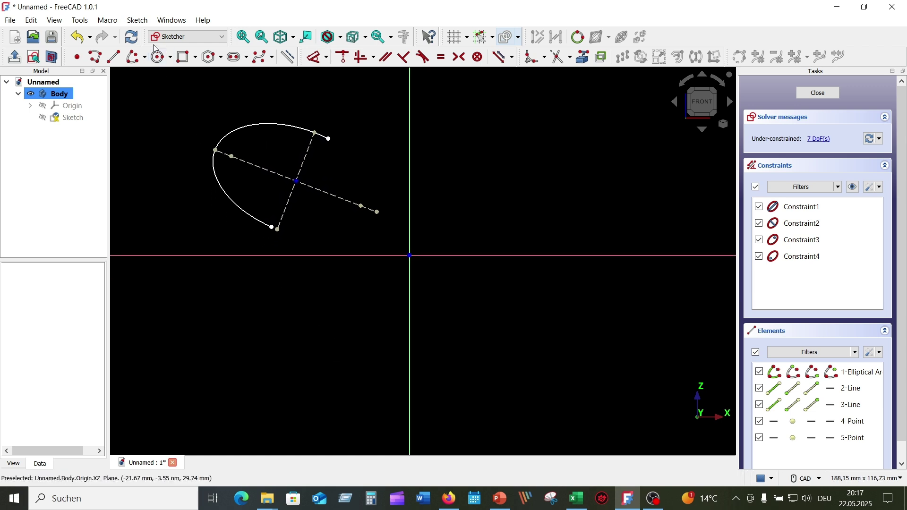
Step: Draw a second arc of ellipse below the horizontal axis via Sketch > Sketcher geometries
click(142, 21)
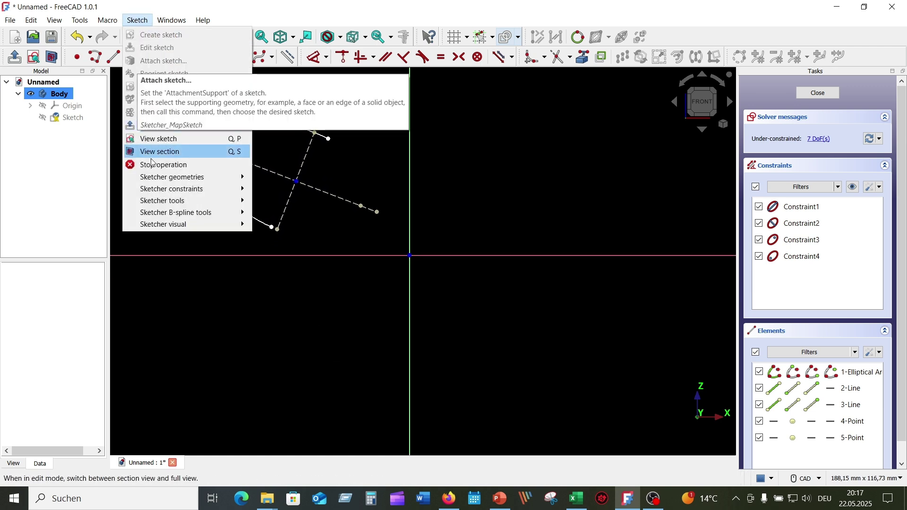
mouse_move(201, 181)
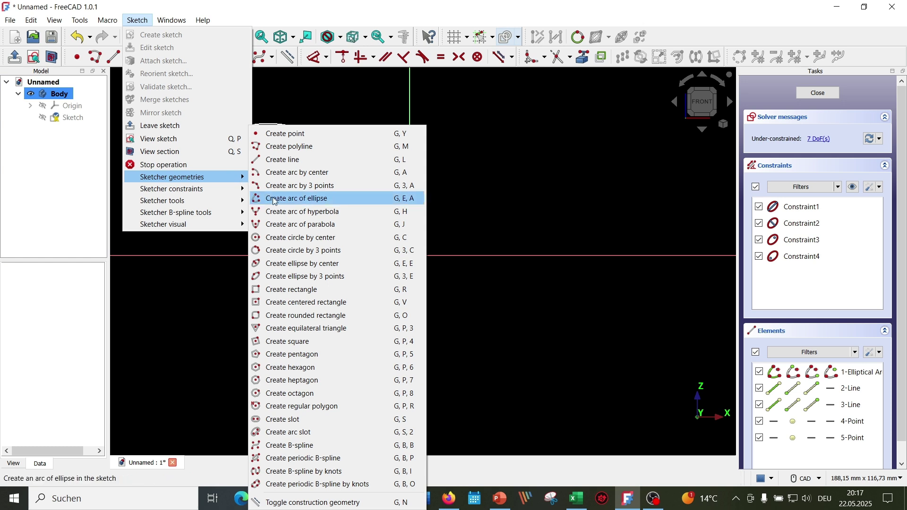
click(296, 199)
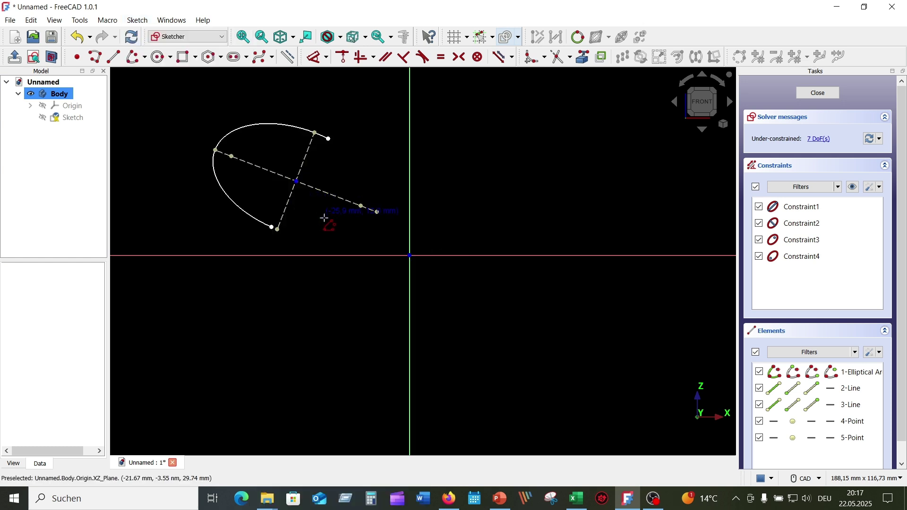
click(278, 356)
click(194, 330)
click(252, 411)
click(295, 321)
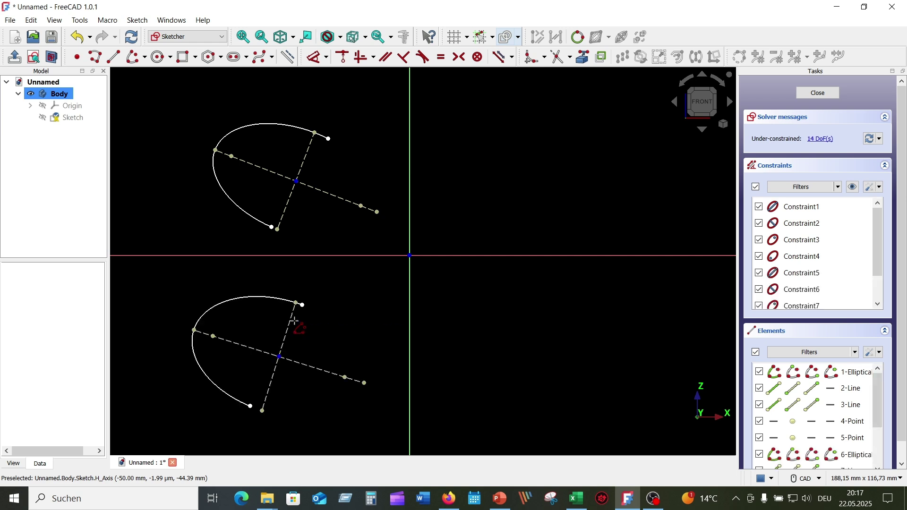
Step: Draw a third arc of ellipse at the lower right using the G, E, A shortcut
right_click(520, 127)
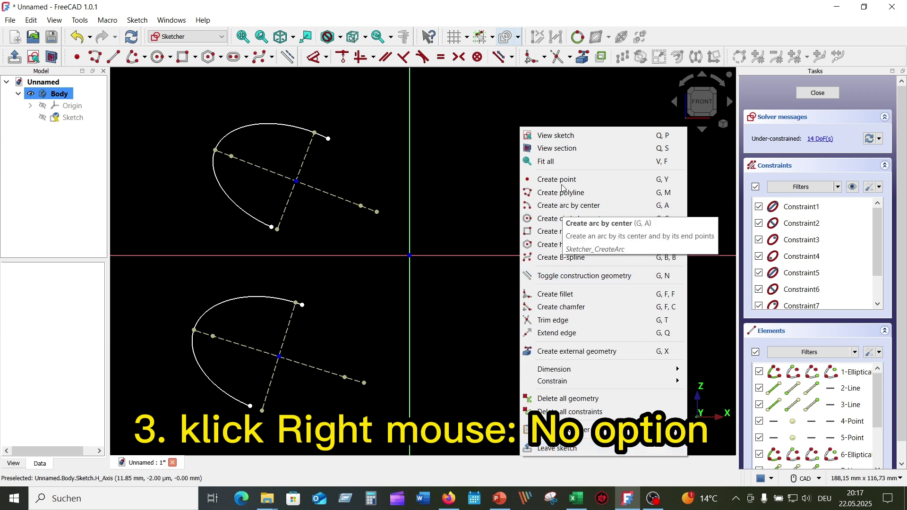
key(Escape)
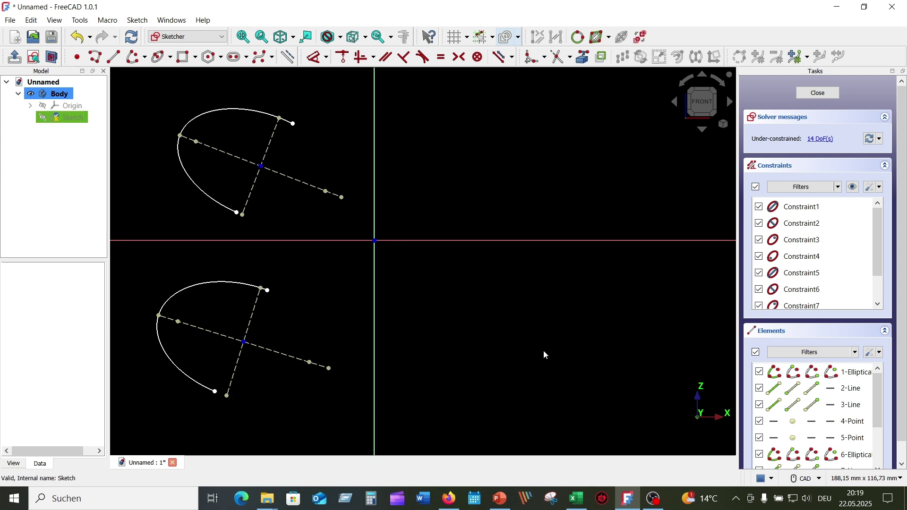
key(g)
key(e)
key(a)
click(562, 366)
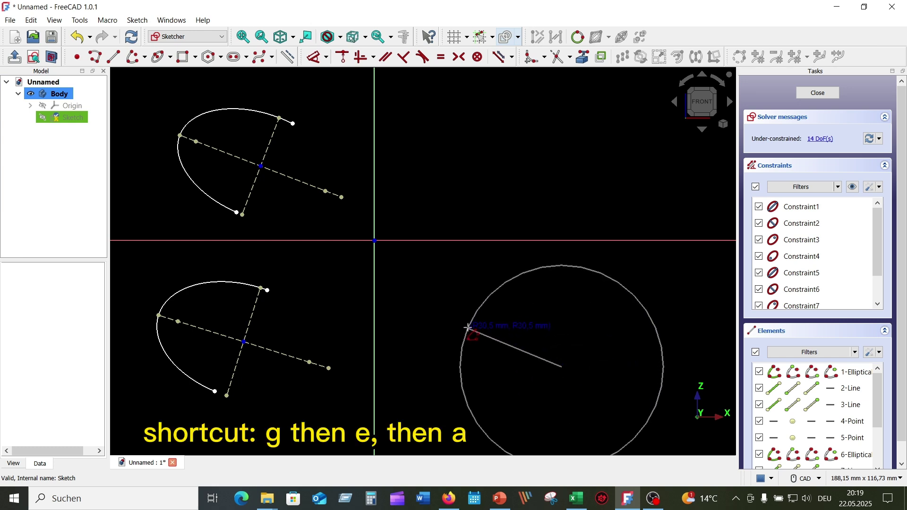
click(461, 312)
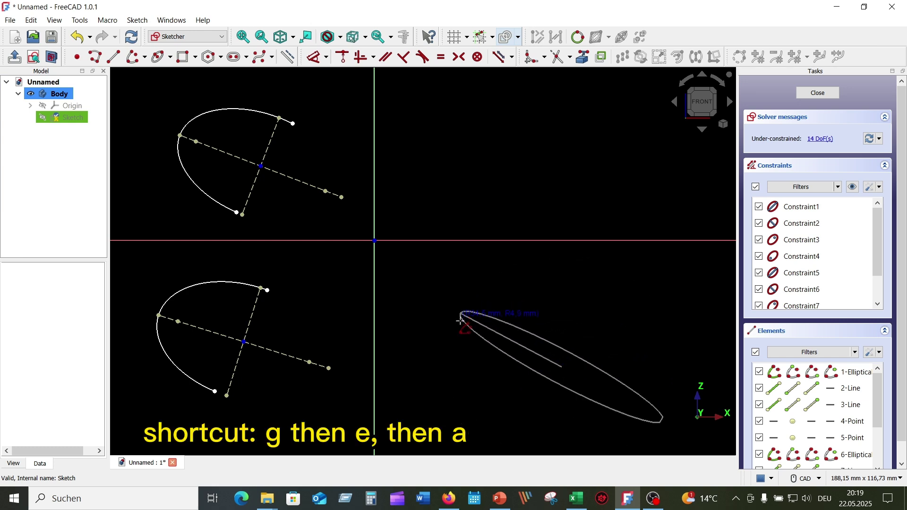
click(533, 425)
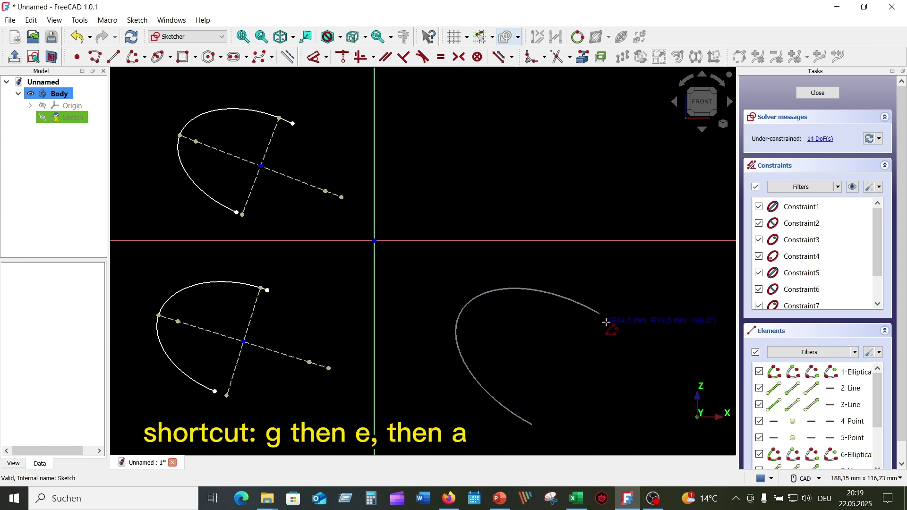
click(609, 321)
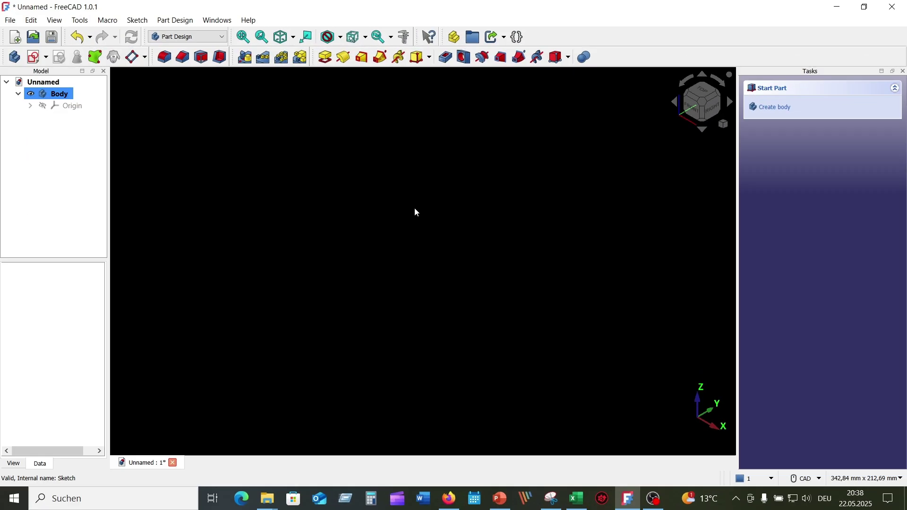
Step: Create a new sketch on the XZ plane and zoom the view
click(34, 57)
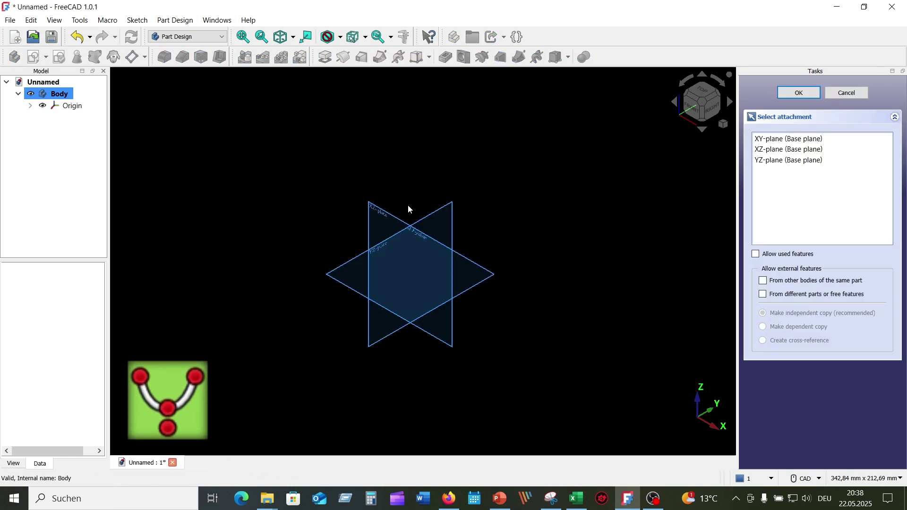
click(388, 216)
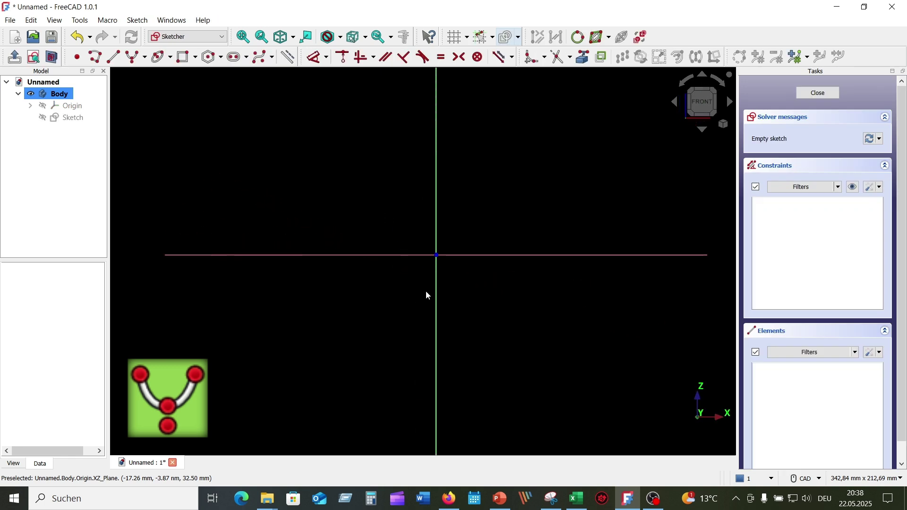
scroll(378, 199, up, 1)
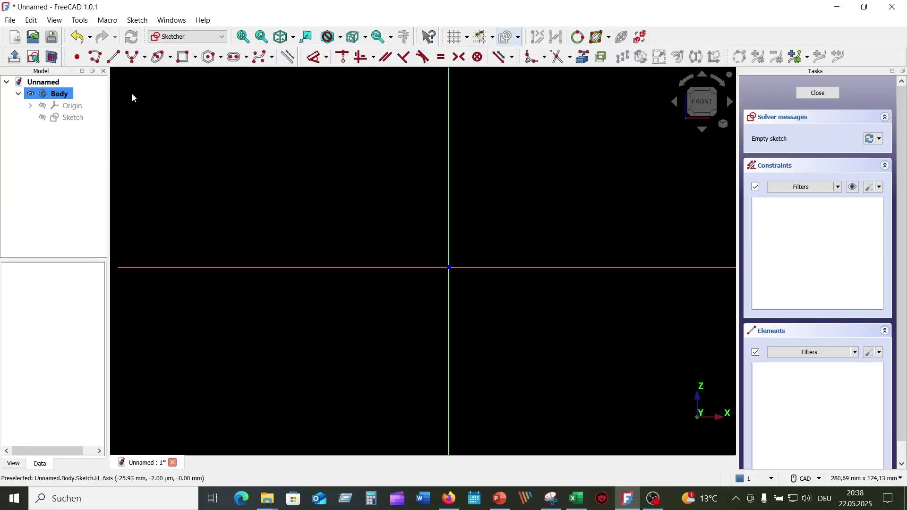
Step: Draw an arc of hyperbola opening right, above-left of the origin, from the conic dropdown
click(142, 57)
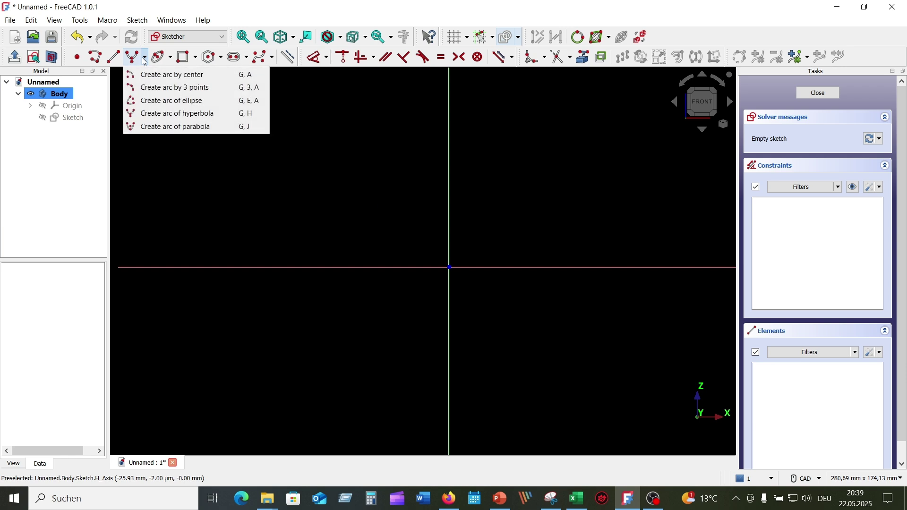
click(224, 116)
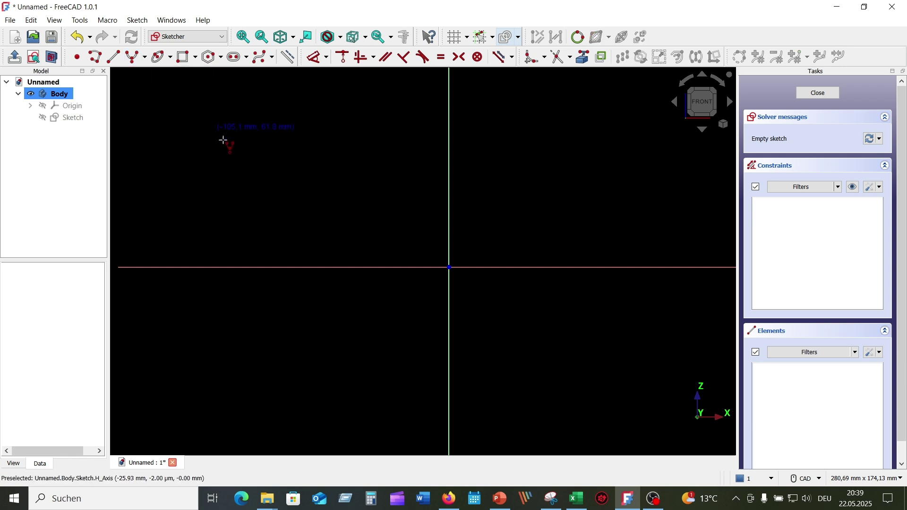
click(194, 162)
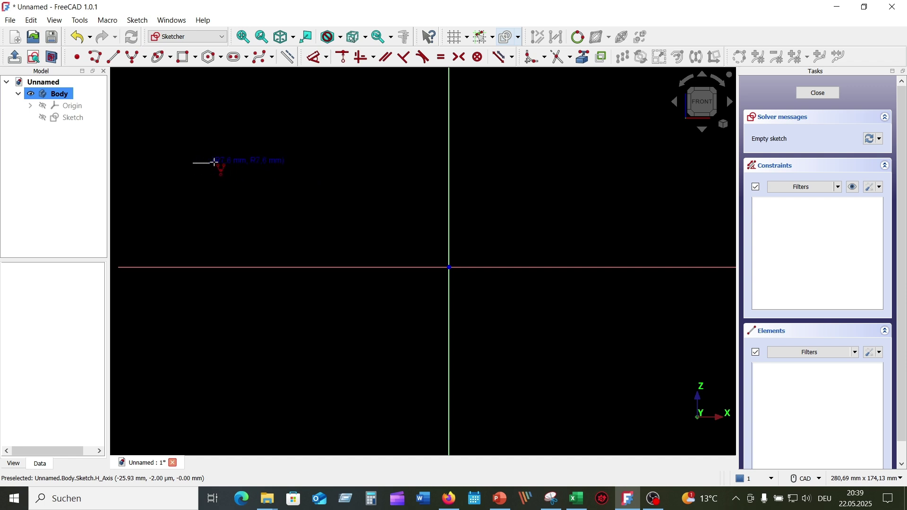
click(268, 164)
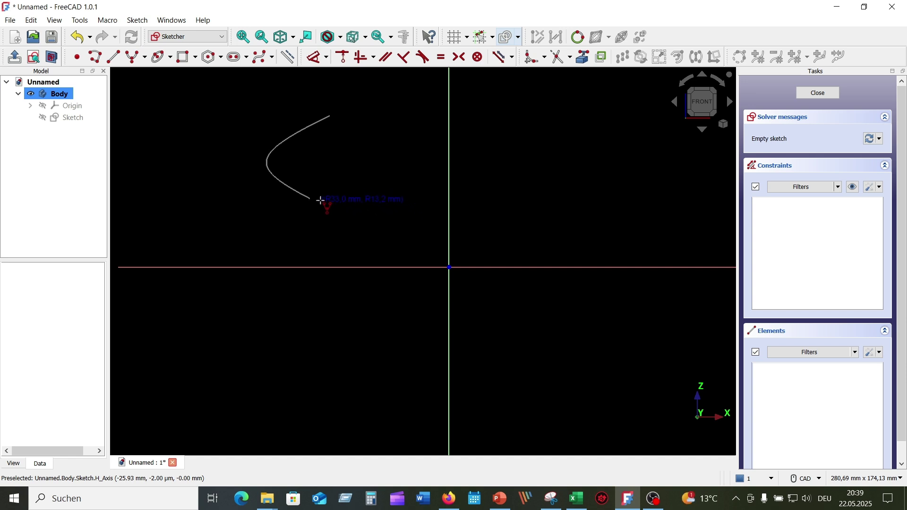
click(336, 210)
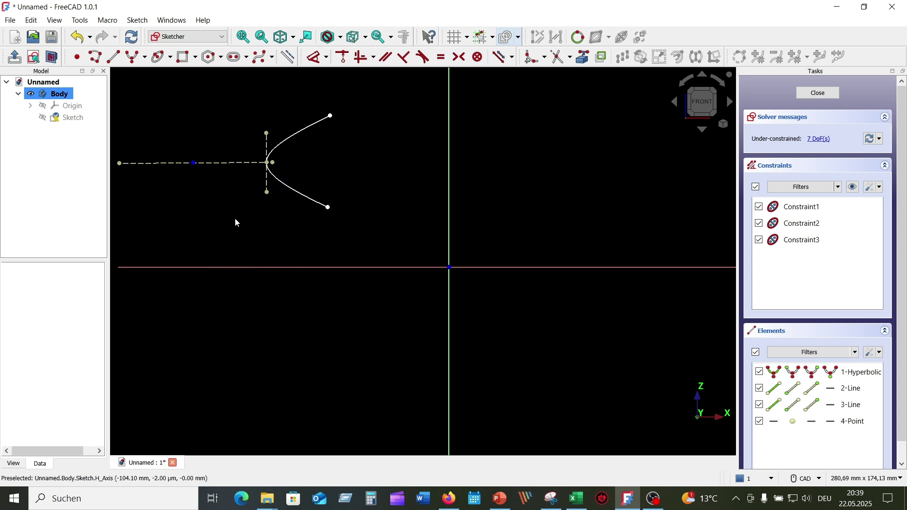
Step: Draw a second arc of hyperbola below the horizontal axis on the left via the Sketch menu
click(137, 20)
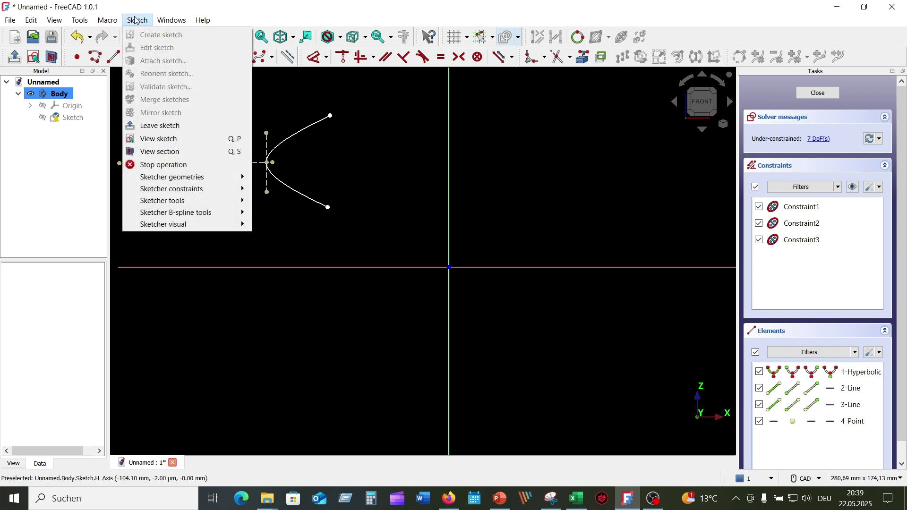
mouse_move(202, 183)
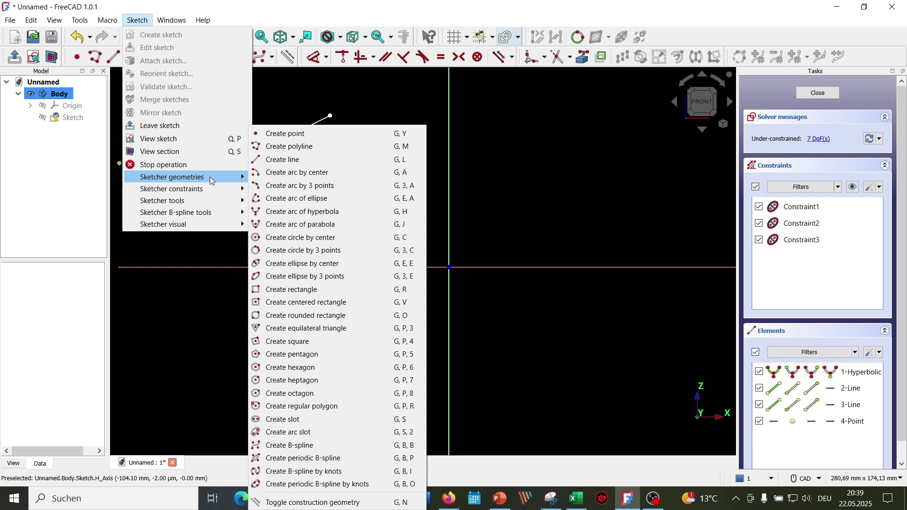
click(358, 212)
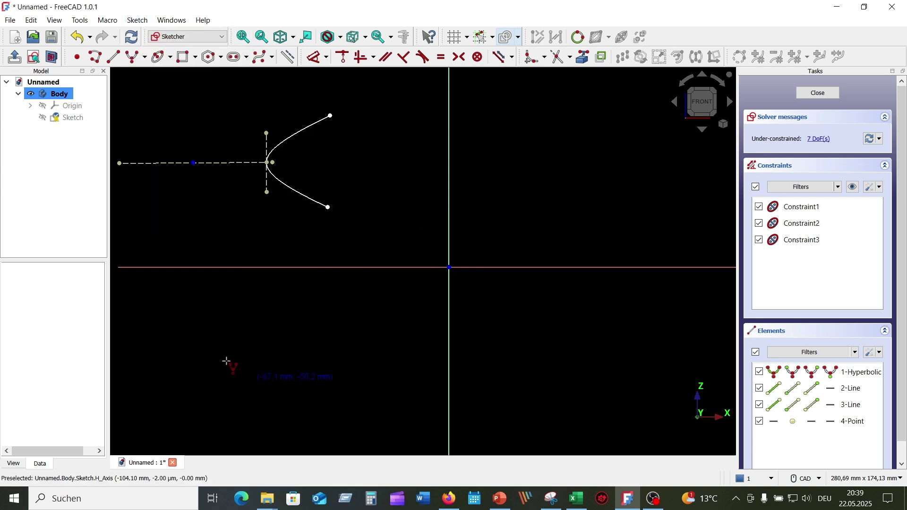
click(192, 355)
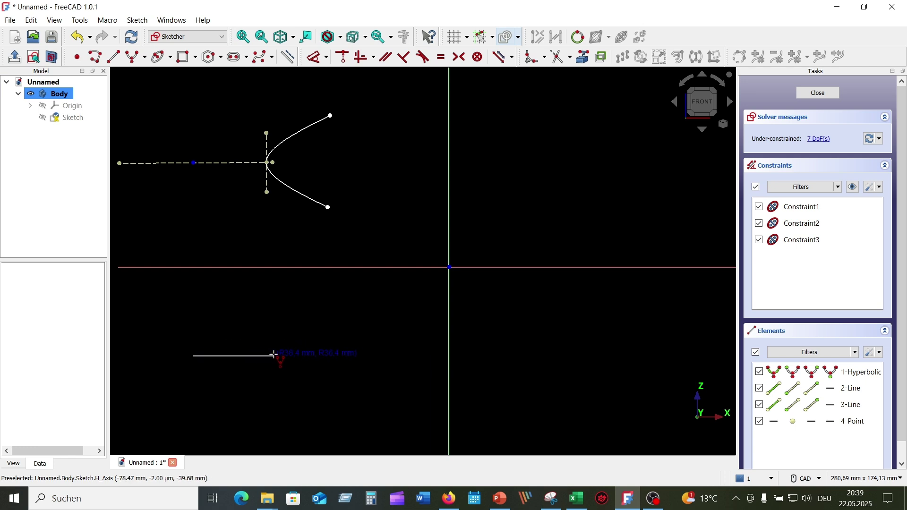
click(244, 355)
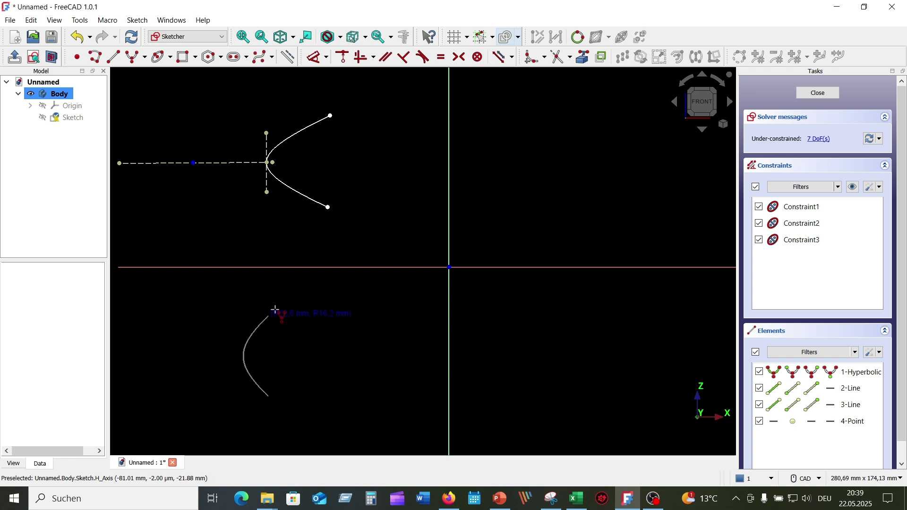
click(306, 312)
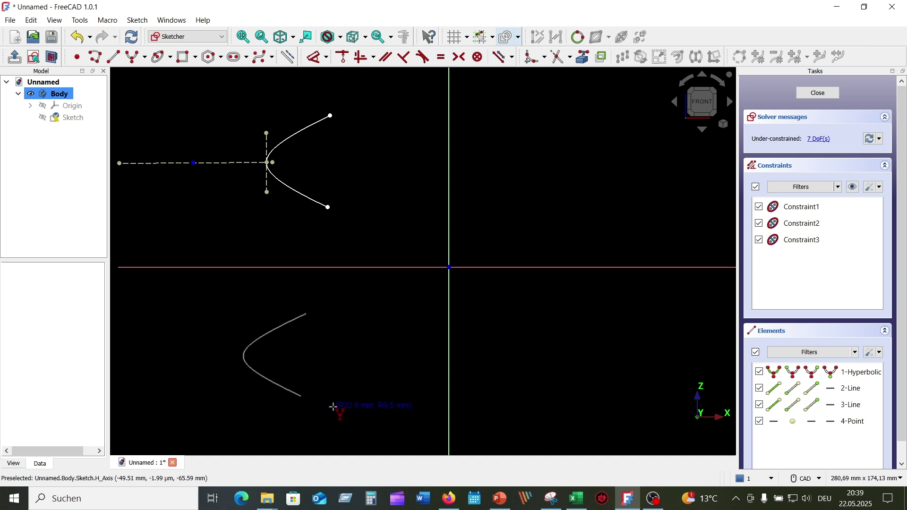
click(333, 406)
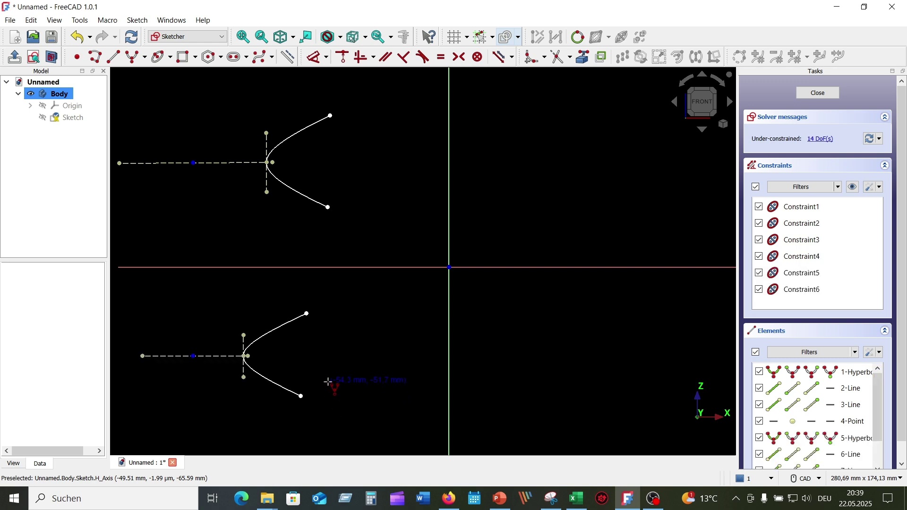
Step: Draw a third hyperbola arc at lower right from its centre, major radius and end point
right_click(525, 134)
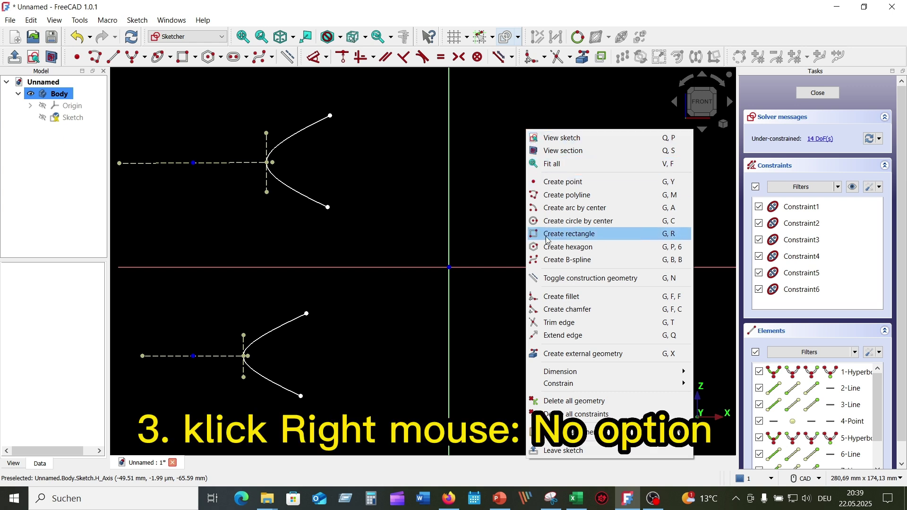
click(496, 136)
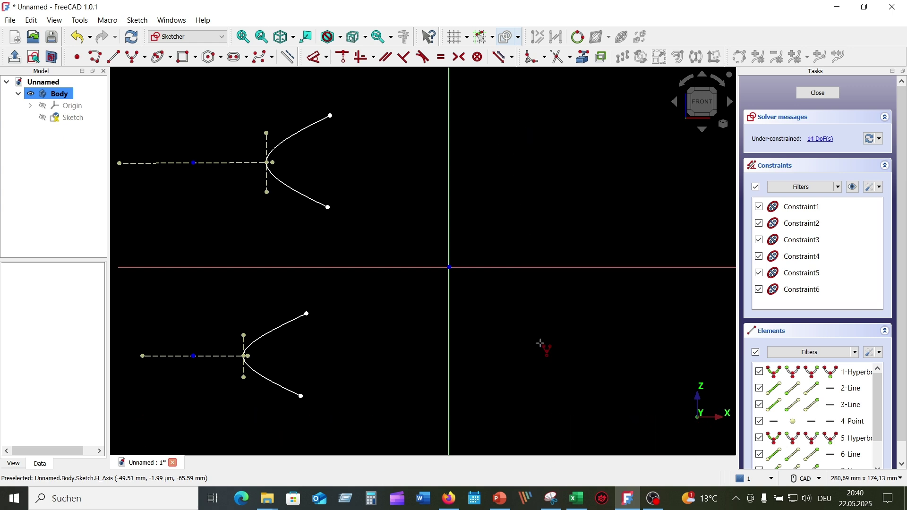
click(505, 355)
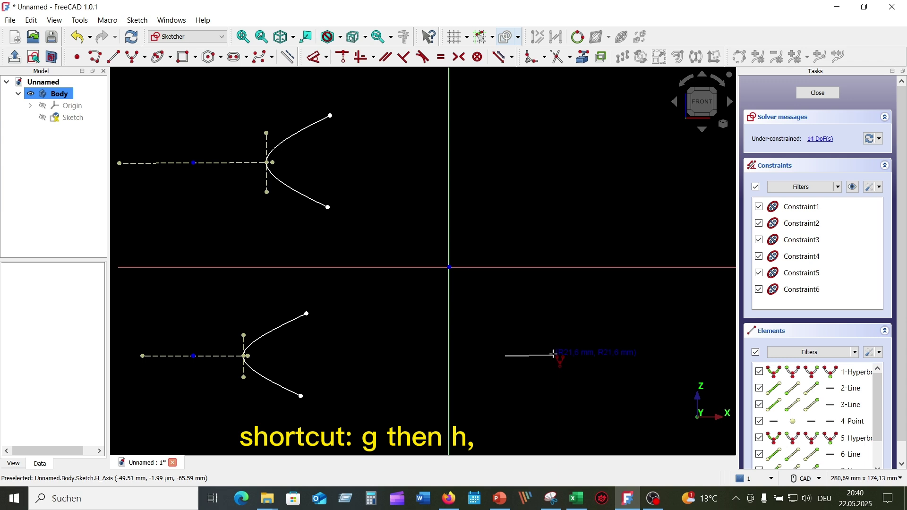
click(554, 354)
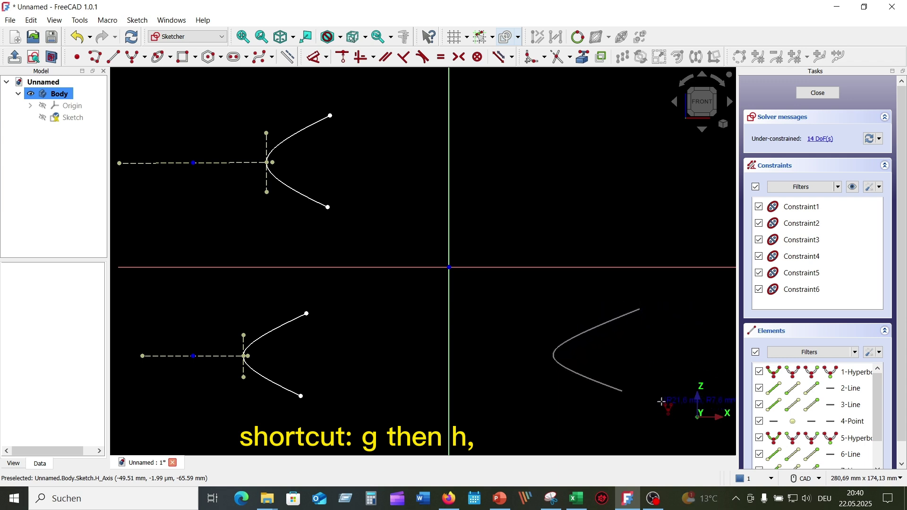
click(670, 412)
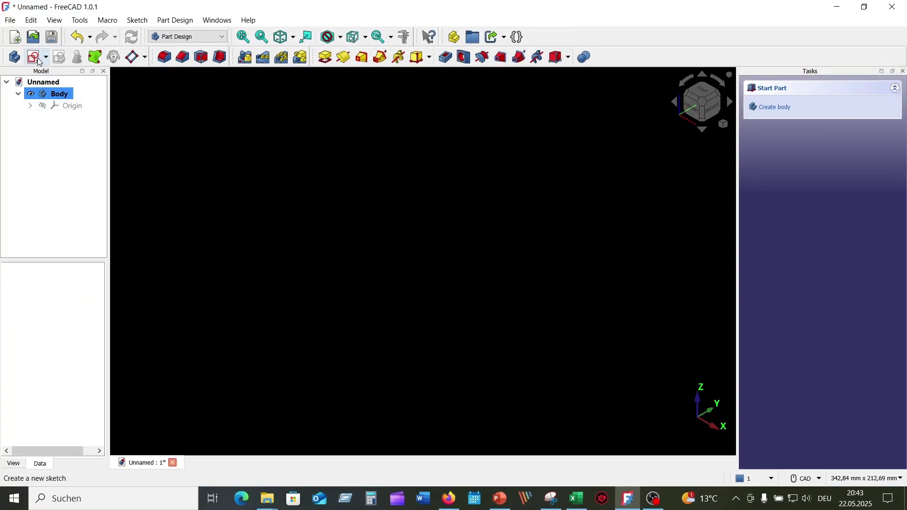
Step: Create a new sketch attached to the XZ-plane, zoom out, and bring up the arc tool list
click(32, 59)
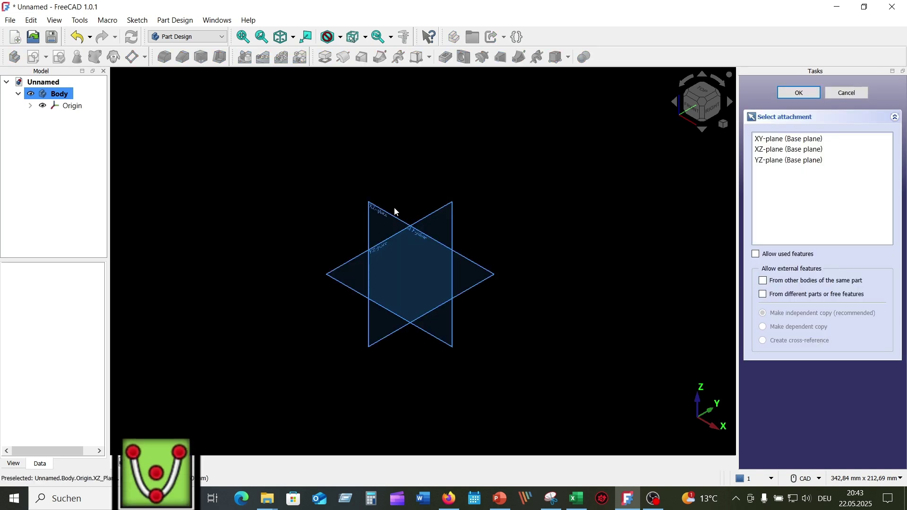
click(376, 211)
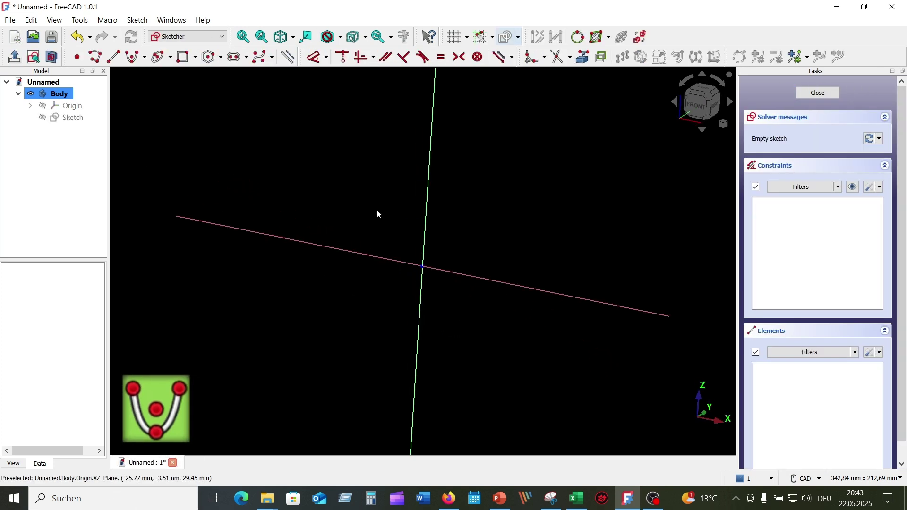
scroll(378, 298, down, 2)
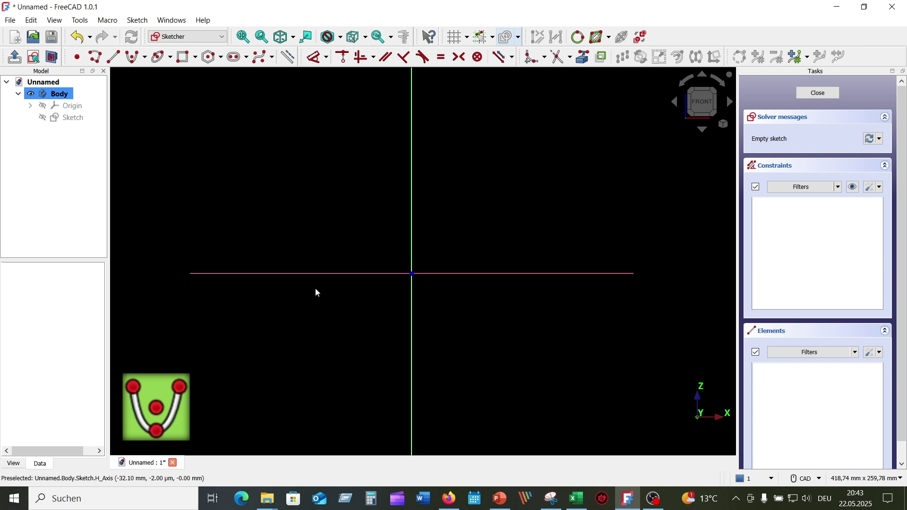
click(146, 57)
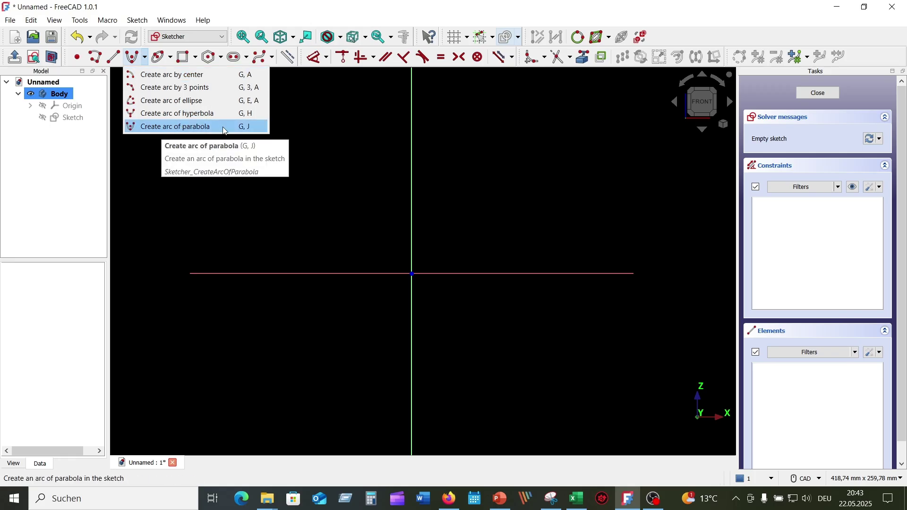
Step: Draw an upward-opening parabola arc above the axis on the left, restoring it with Redo
click(225, 130)
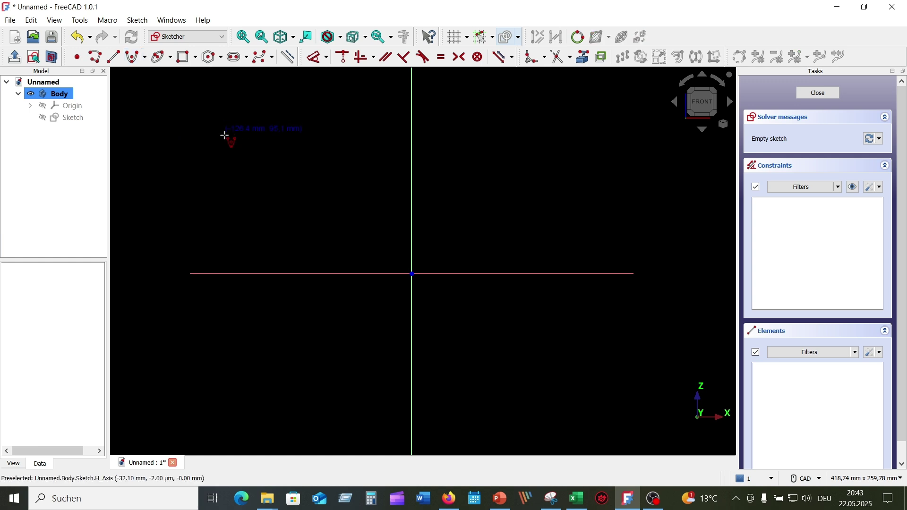
click(251, 141)
click(251, 200)
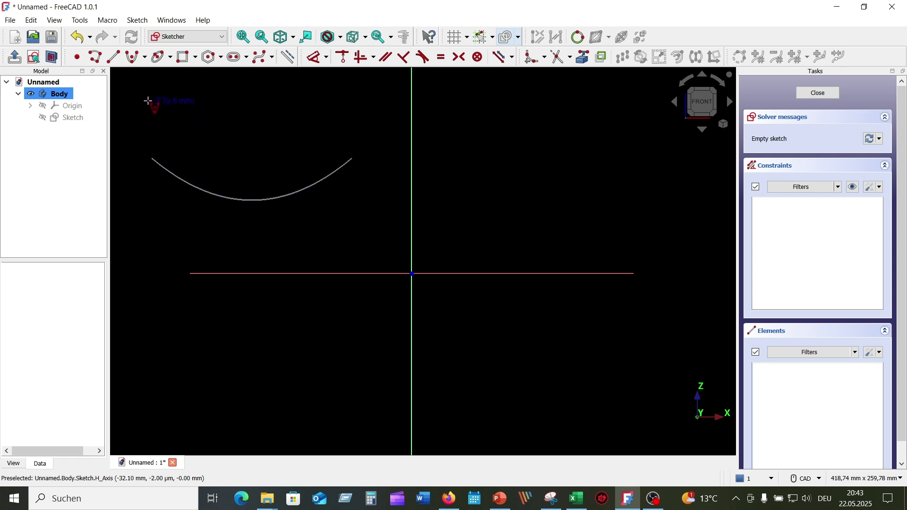
right_click(123, 80)
click(383, 89)
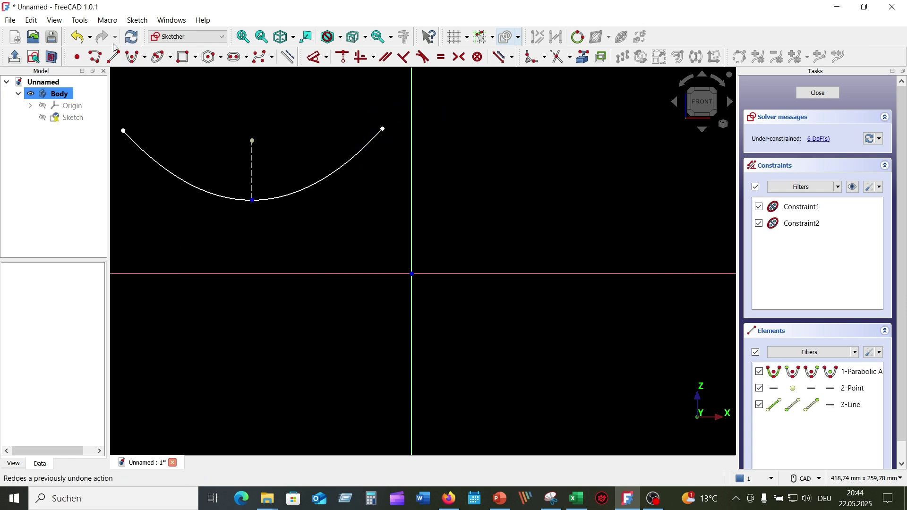
Step: Using the Sketch menu's arc of parabola tool, draw a second parabola arc below the first
click(137, 20)
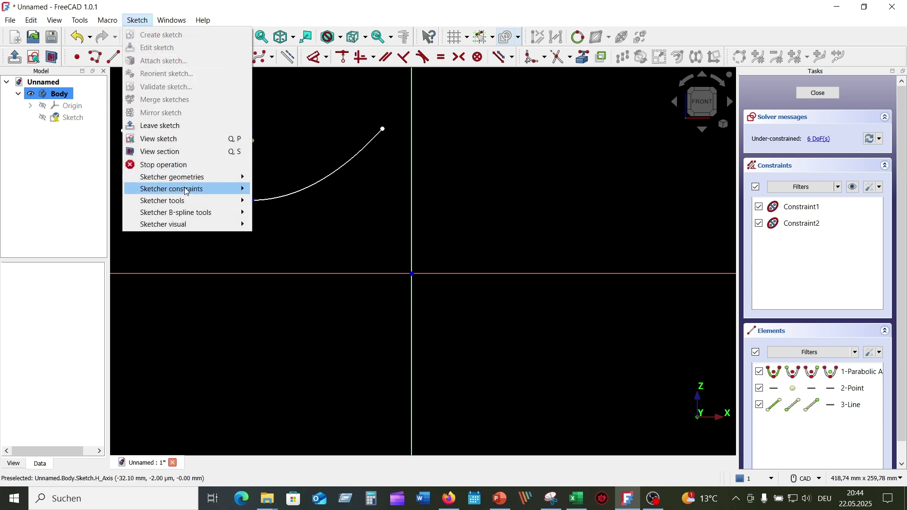
mouse_move(191, 176)
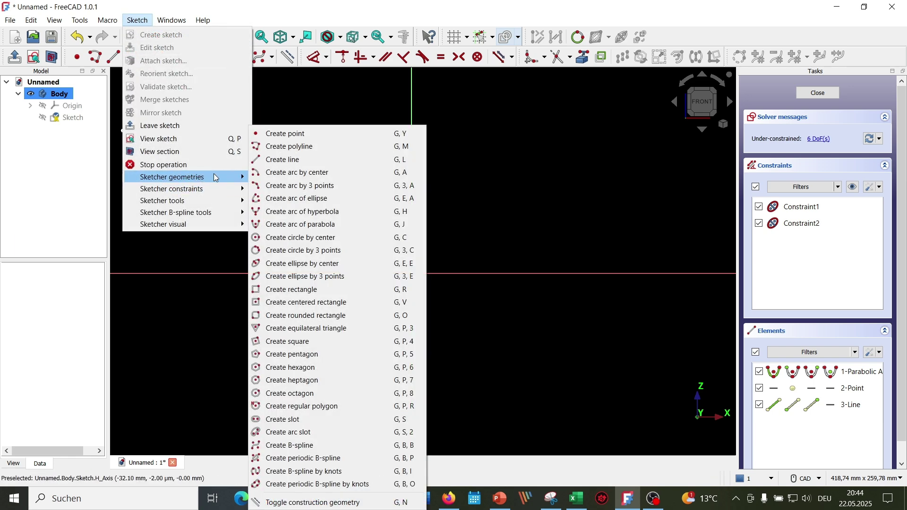
click(357, 224)
click(252, 326)
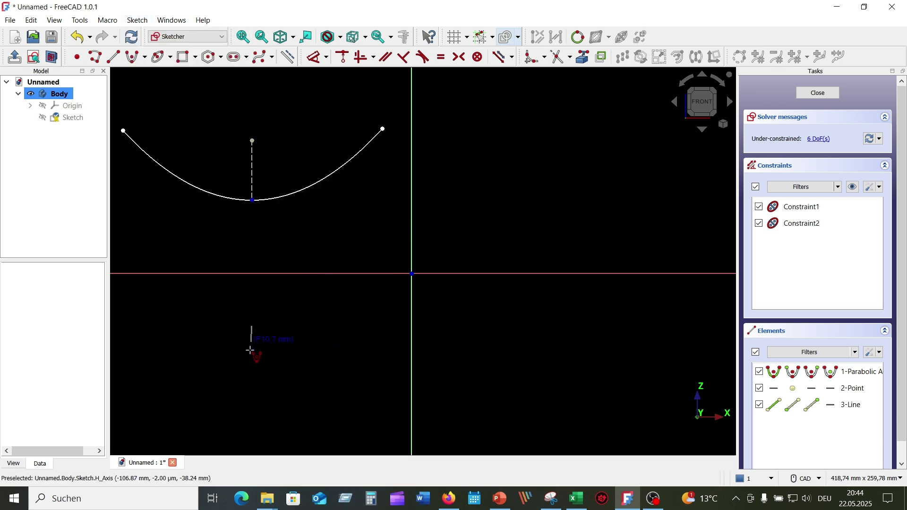
click(250, 386)
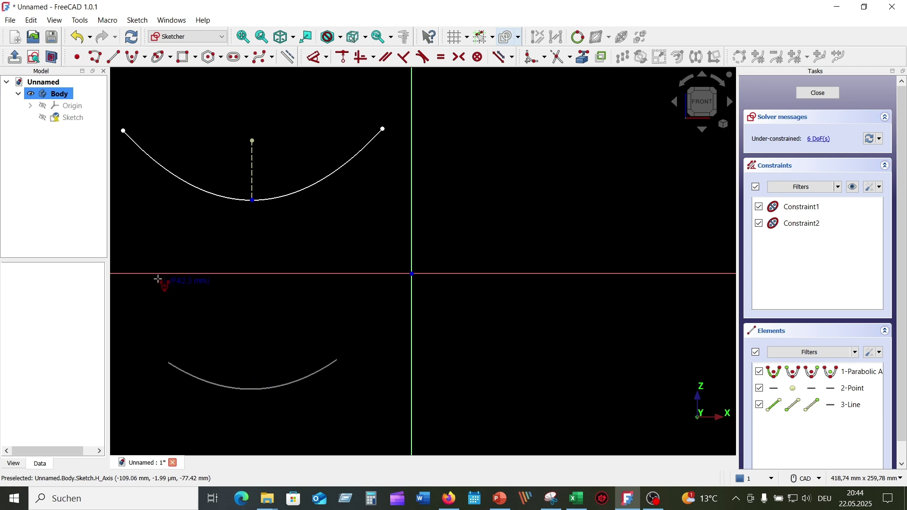
click(379, 307)
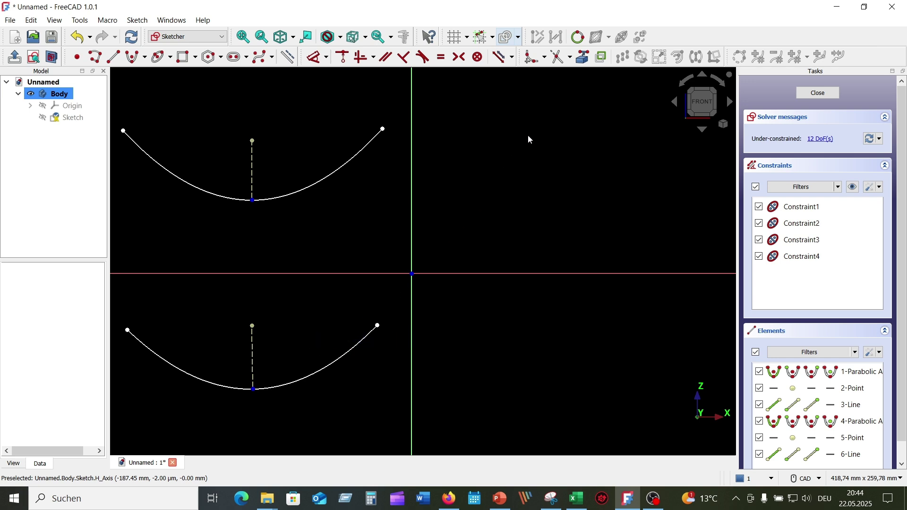
Step: Draw a third parabola arc below the axis on the right, bringing the sketch to 18 DoF
right_click(543, 127)
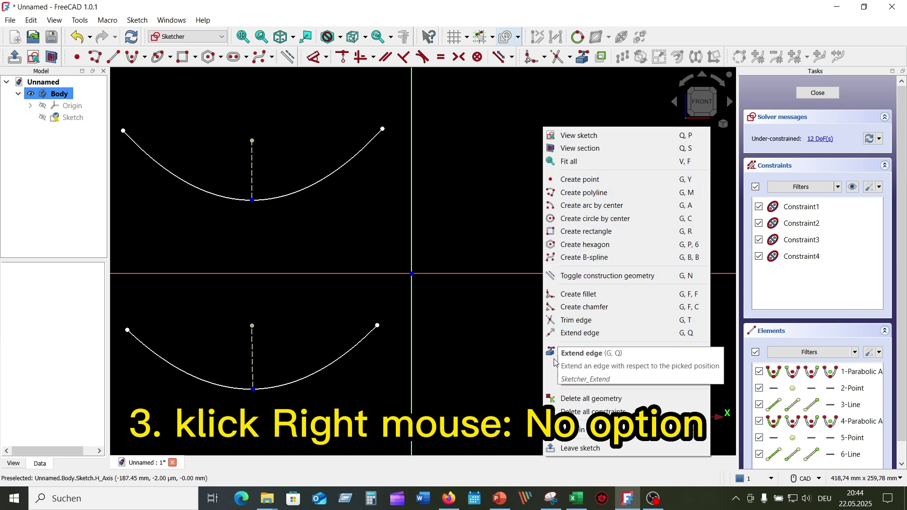
click(493, 217)
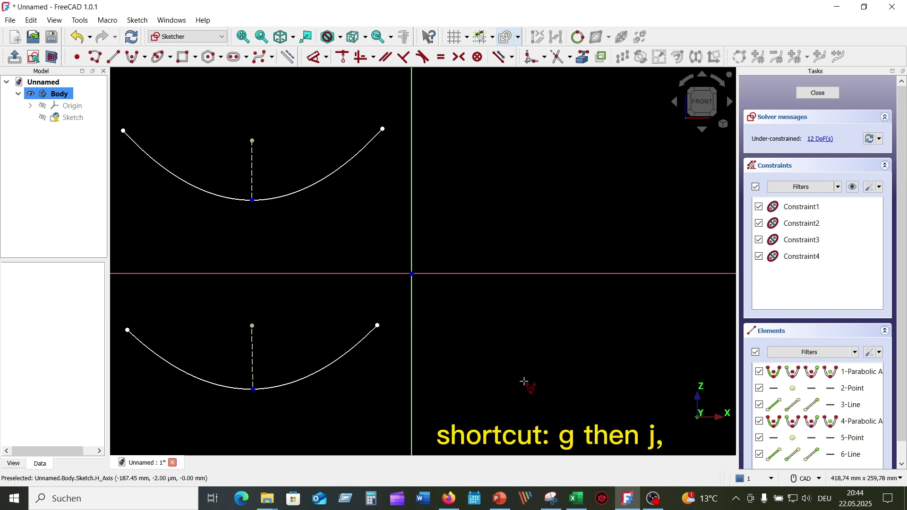
click(534, 328)
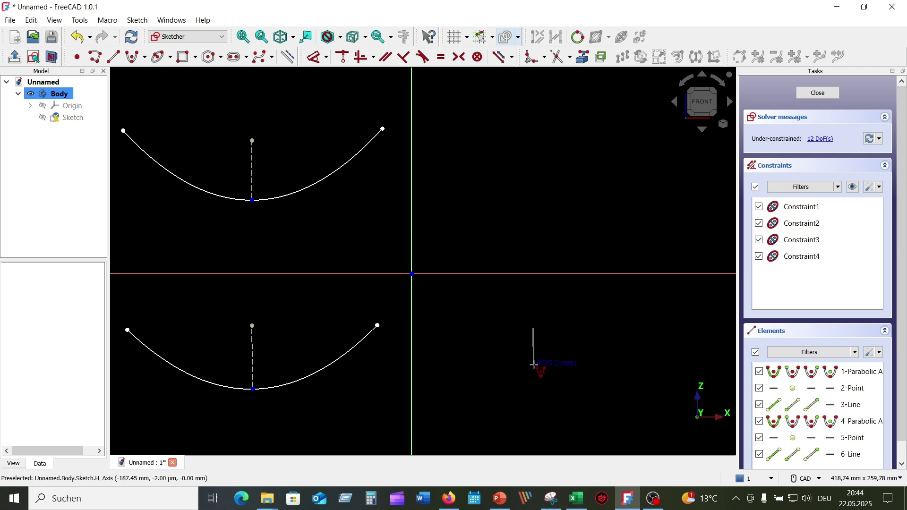
click(533, 365)
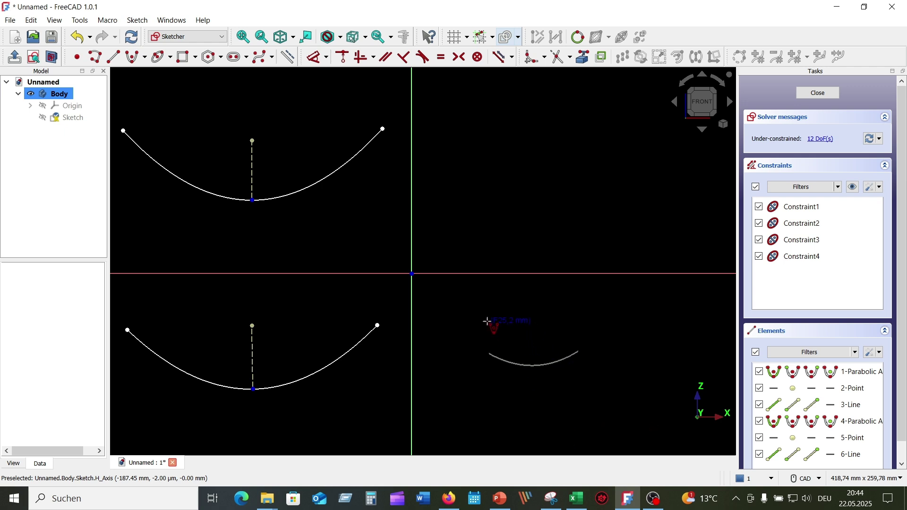
click(435, 292)
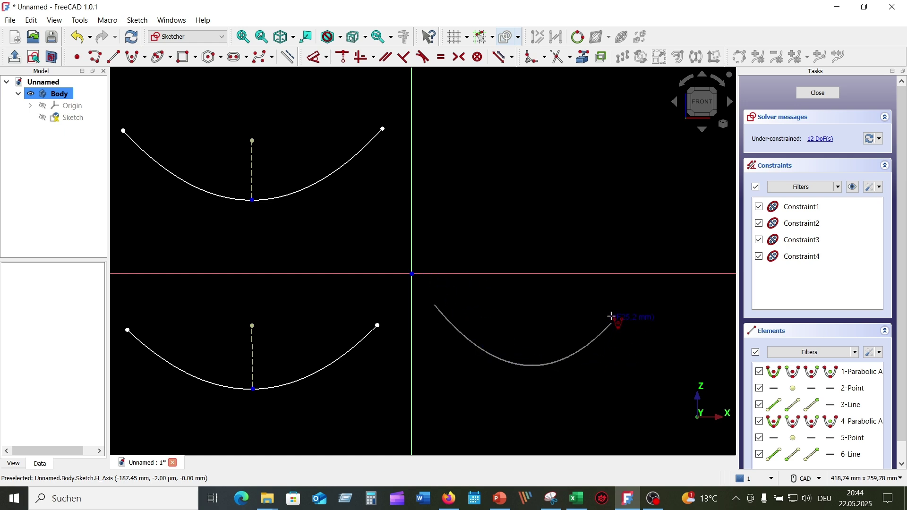
click(633, 297)
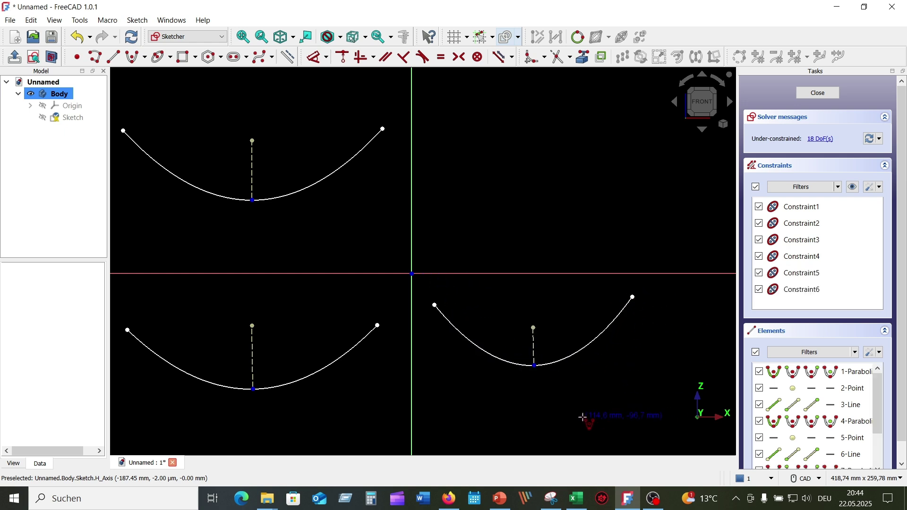